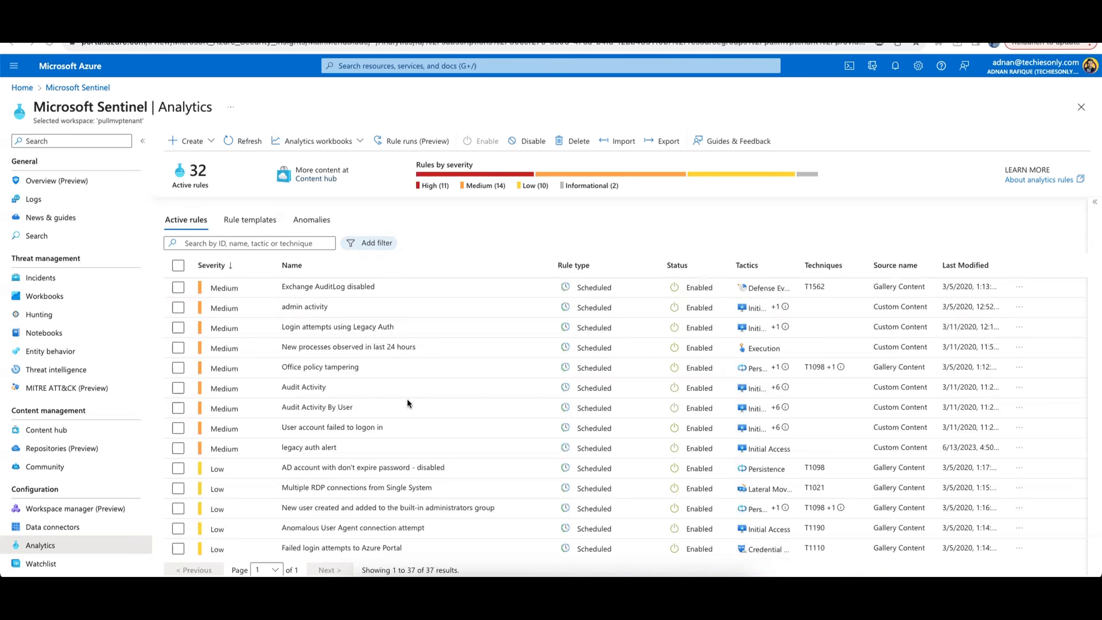
Scroll through the active analytics rules list to review the rules, their severities and statuses
scroll(408, 402, down, 2)
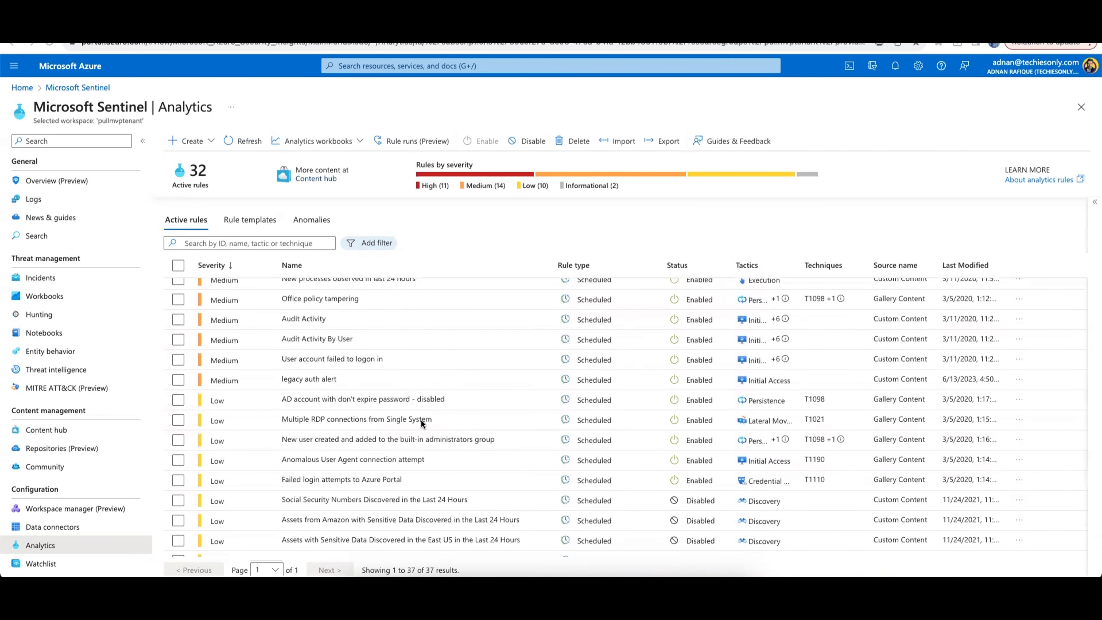
scroll(428, 443, down, 2)
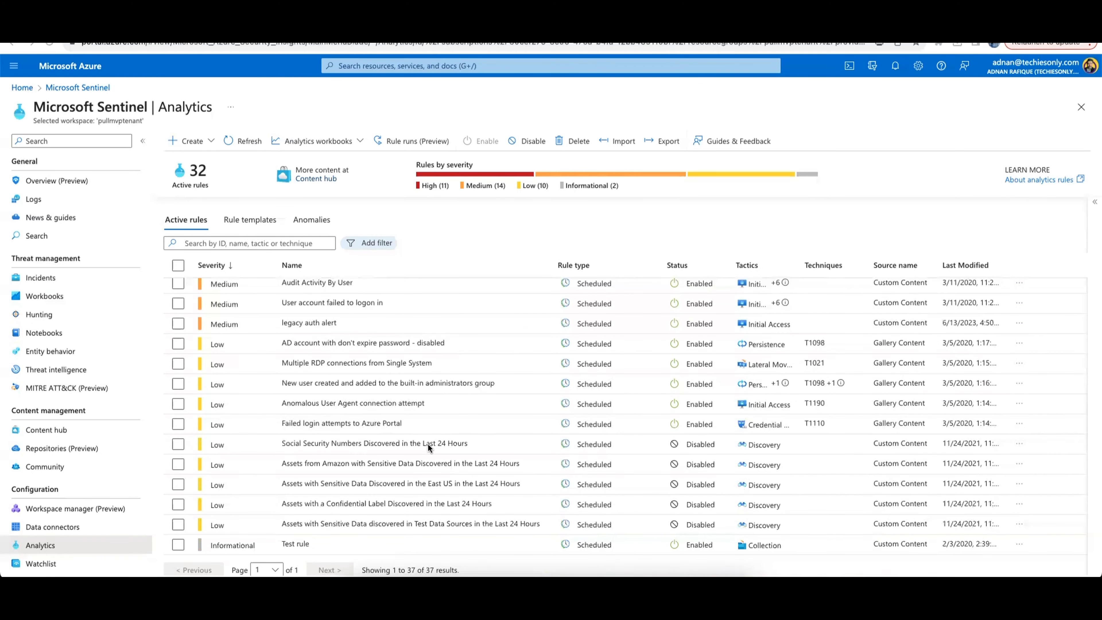
scroll(428, 444, up, 2)
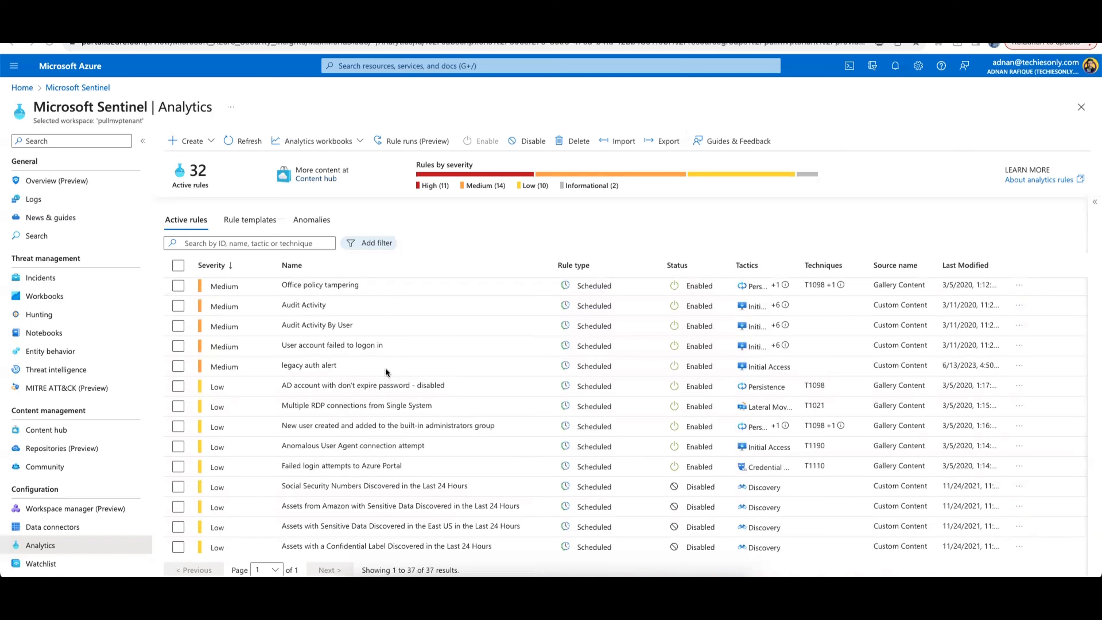
scroll(384, 368, up, 5)
scroll(266, 479, down, 3)
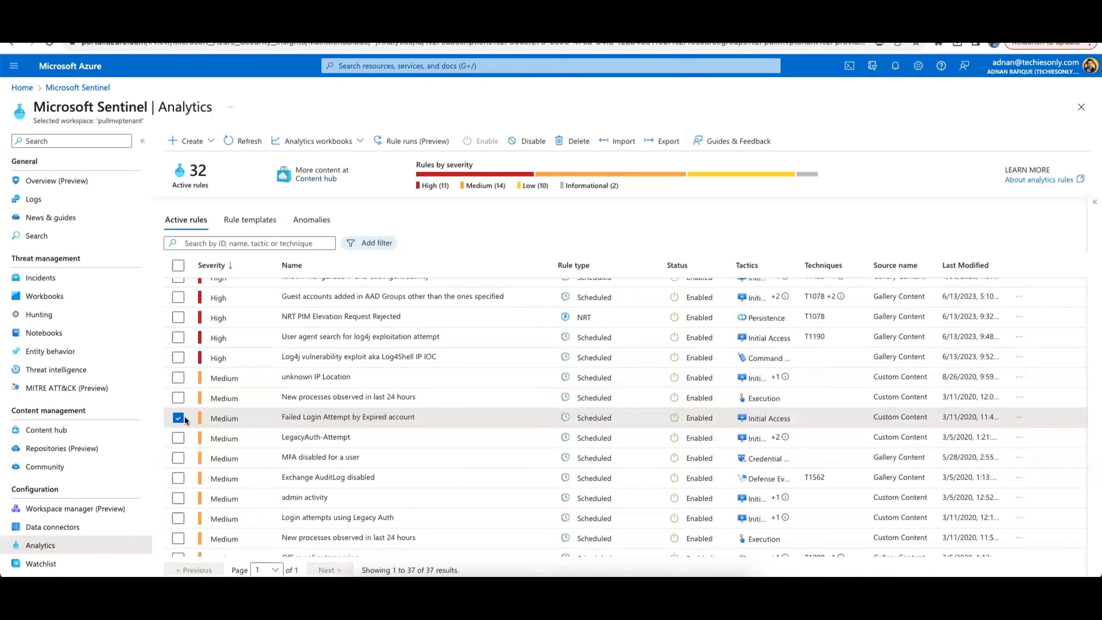
click(177, 418)
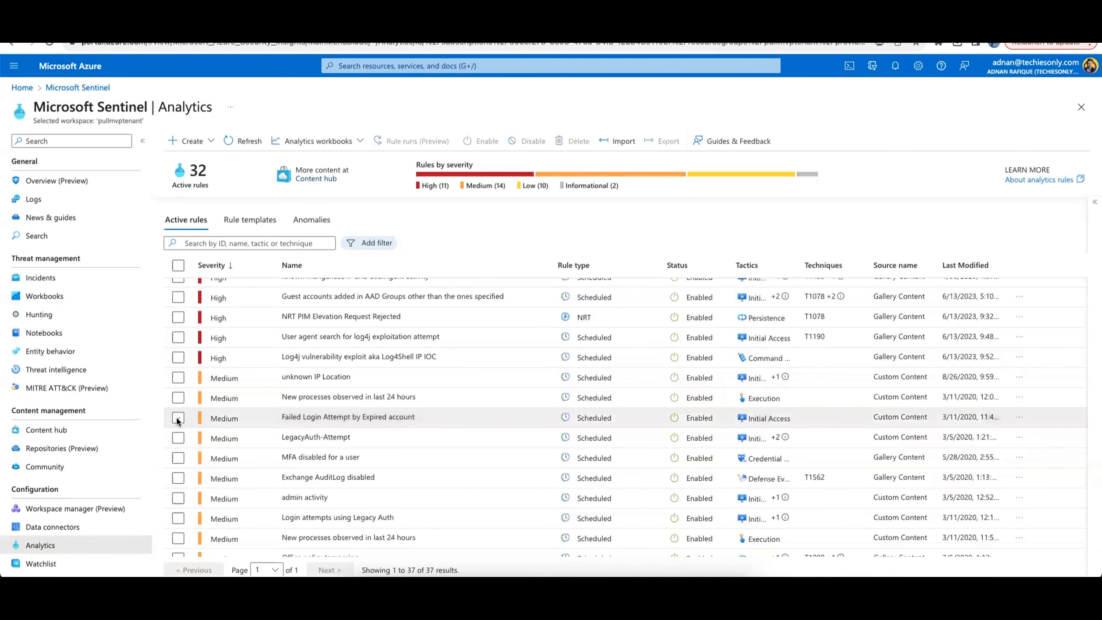
scroll(377, 482, down, 2)
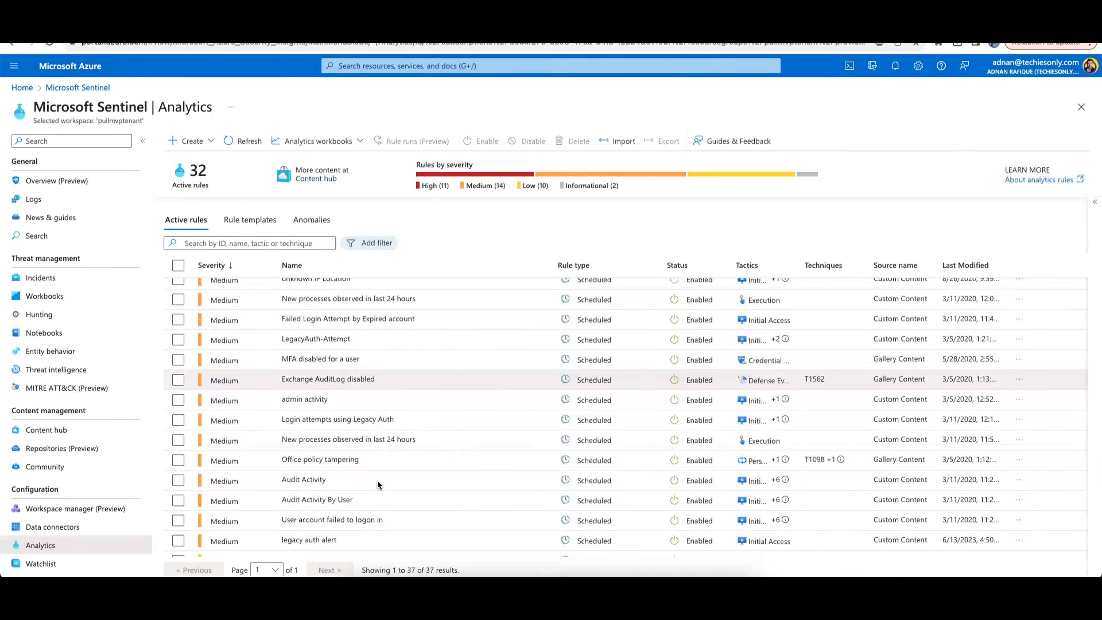
scroll(377, 479, down, 1)
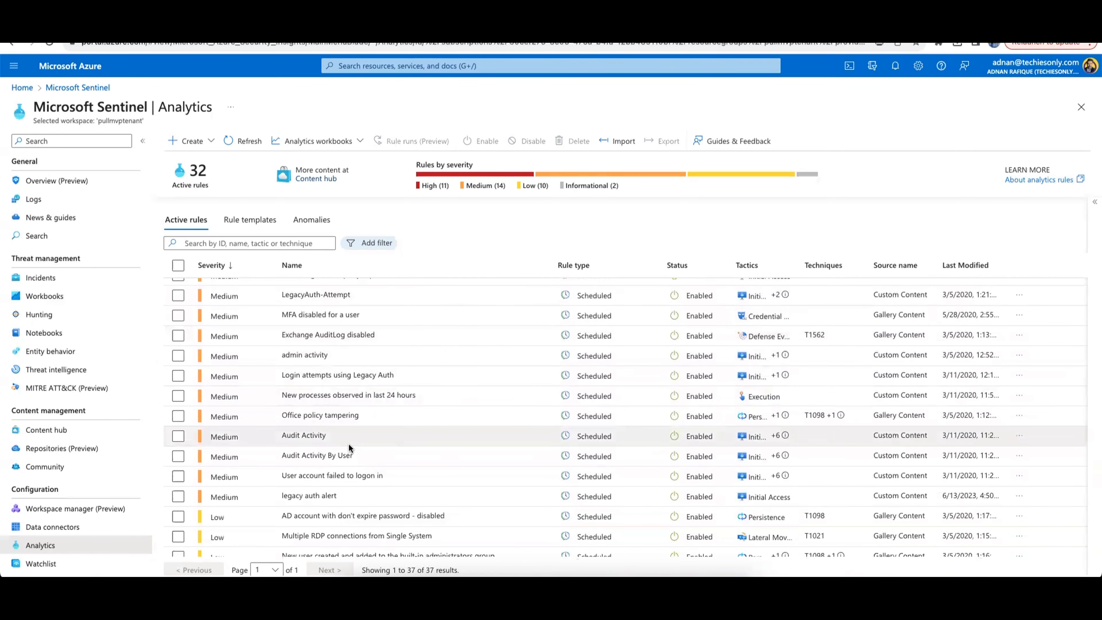
scroll(348, 446, down, 1)
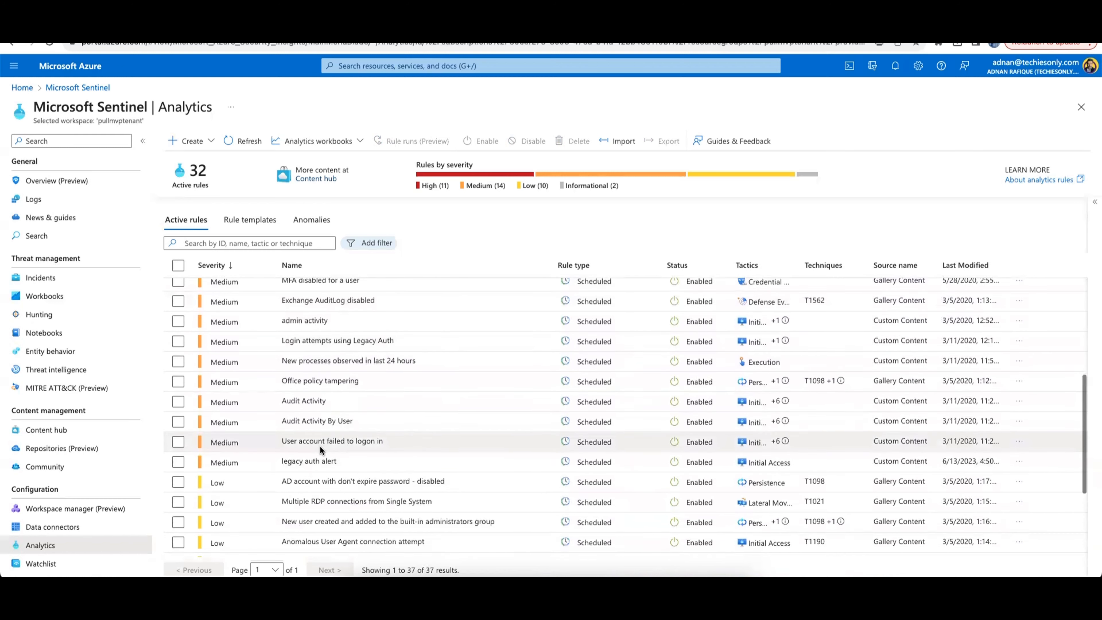
scroll(319, 445, up, 4)
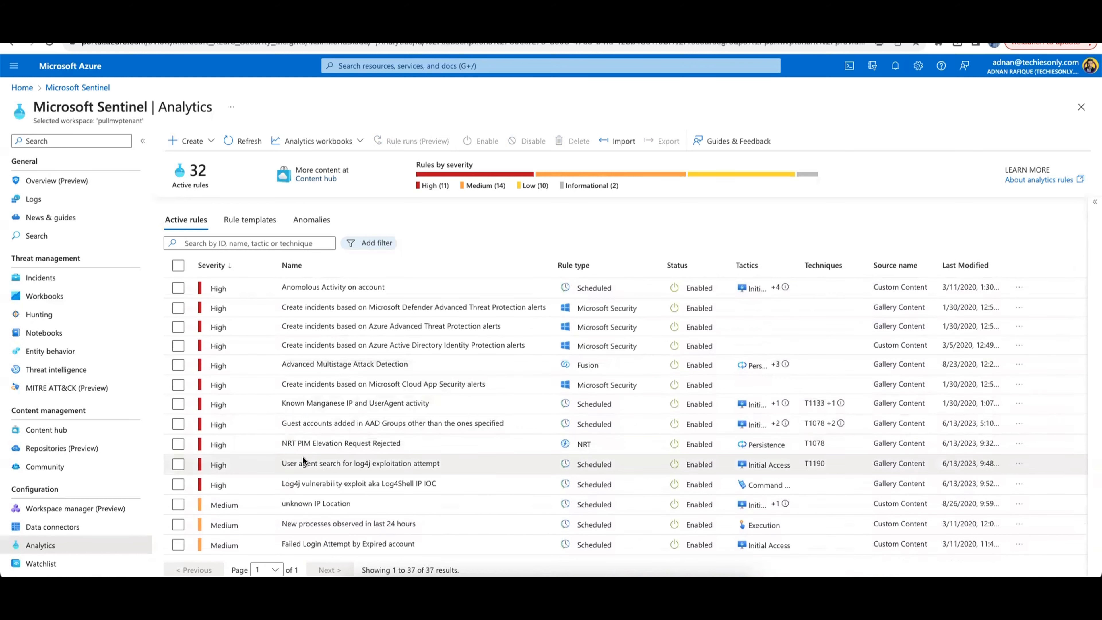
scroll(380, 438, down, 5)
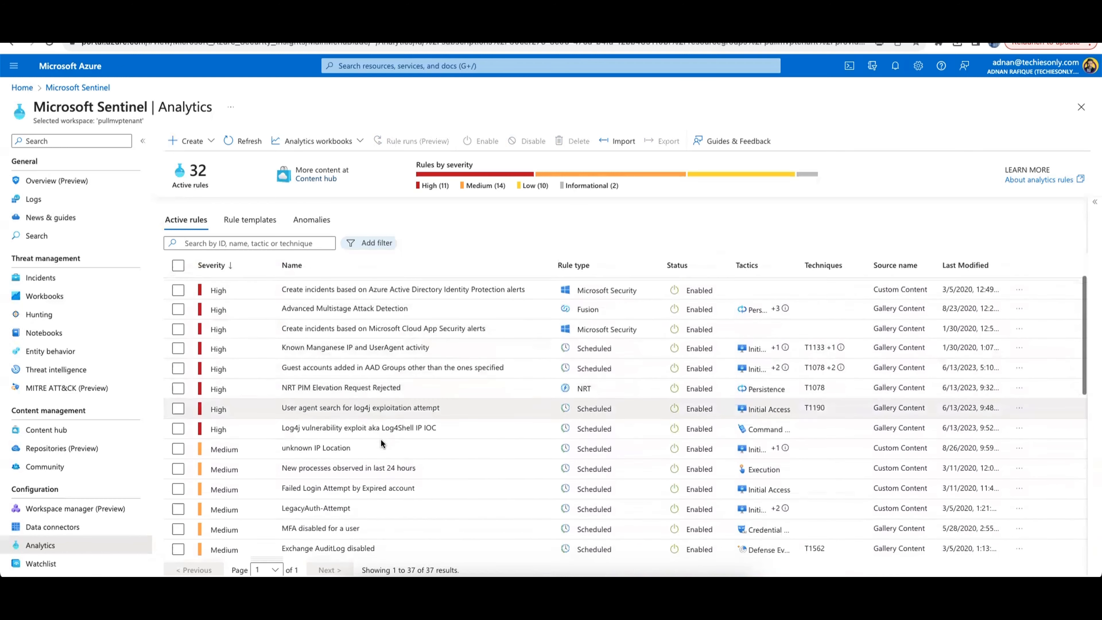
scroll(380, 439, down, 4)
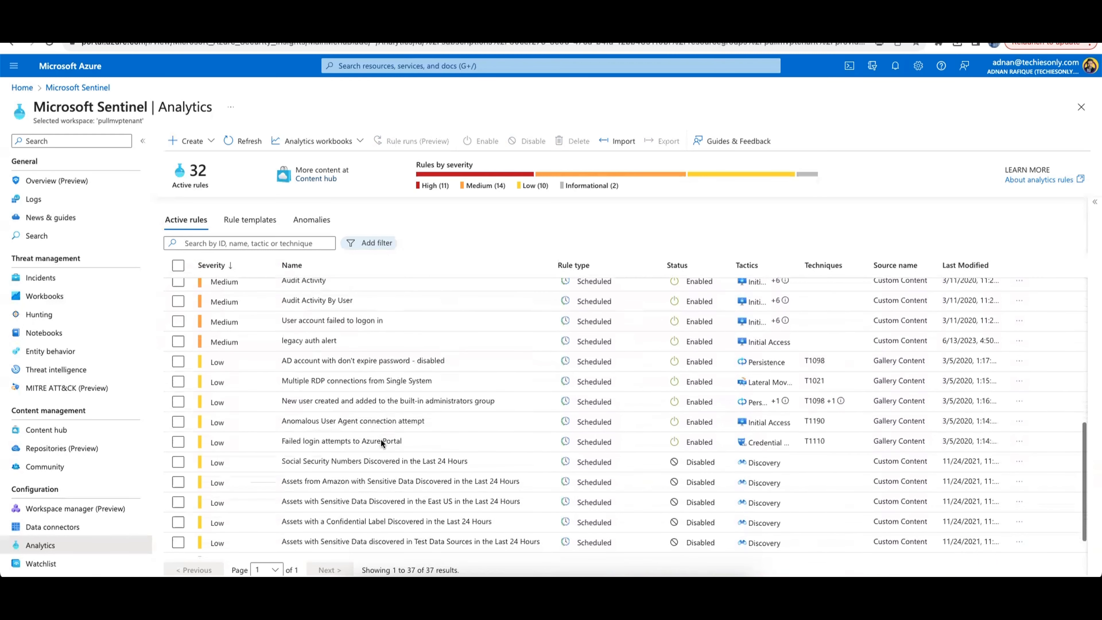
scroll(312, 378, up, 1)
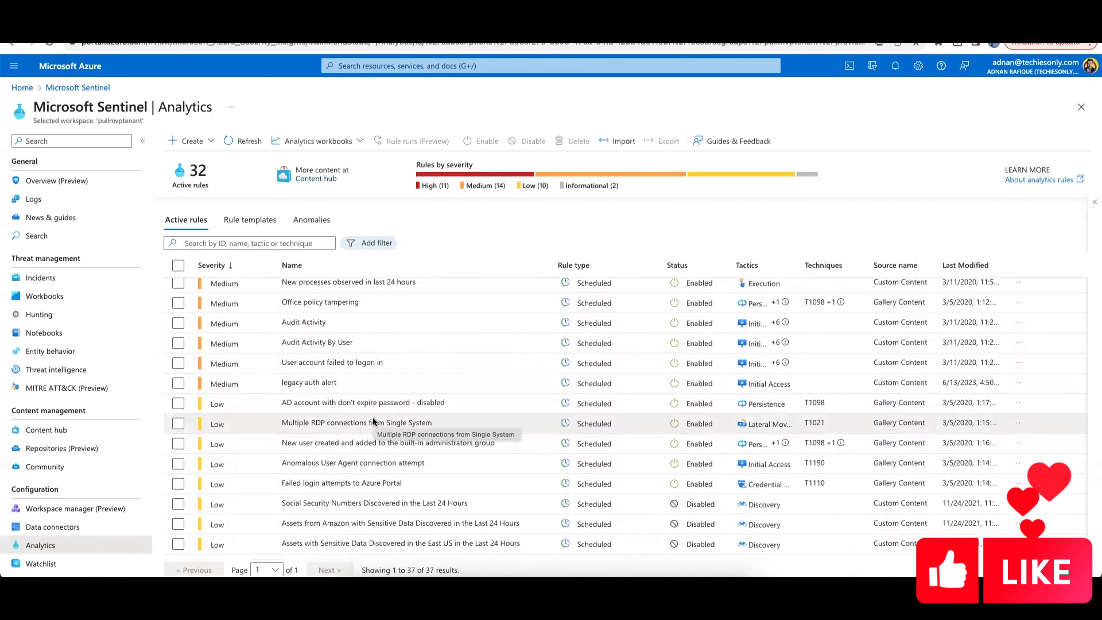
scroll(373, 416, up, 3)
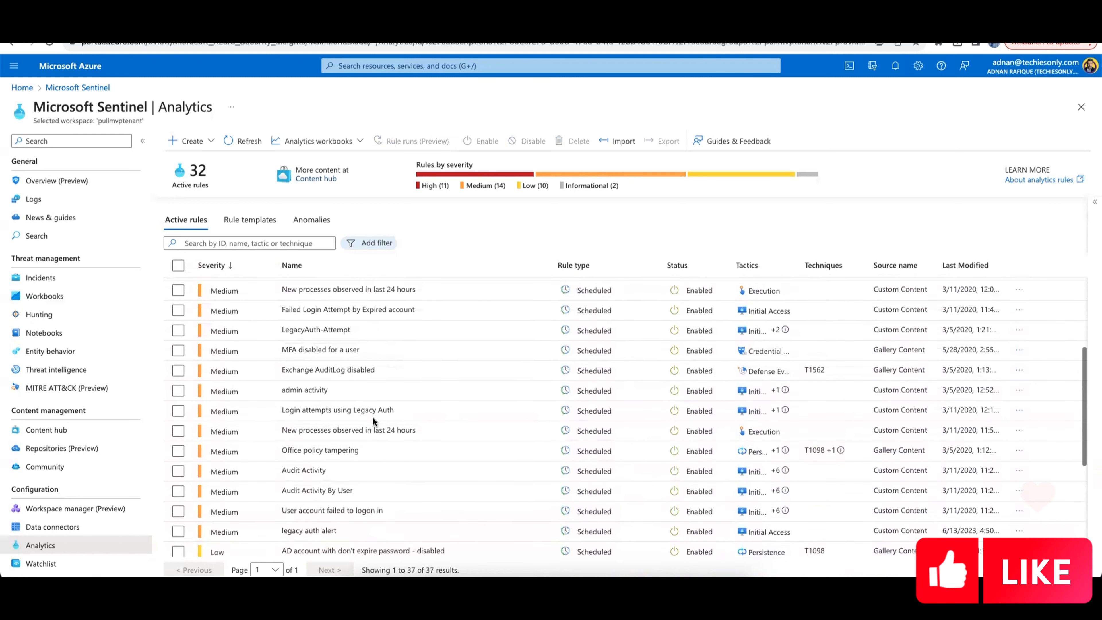
scroll(373, 421, up, 1)
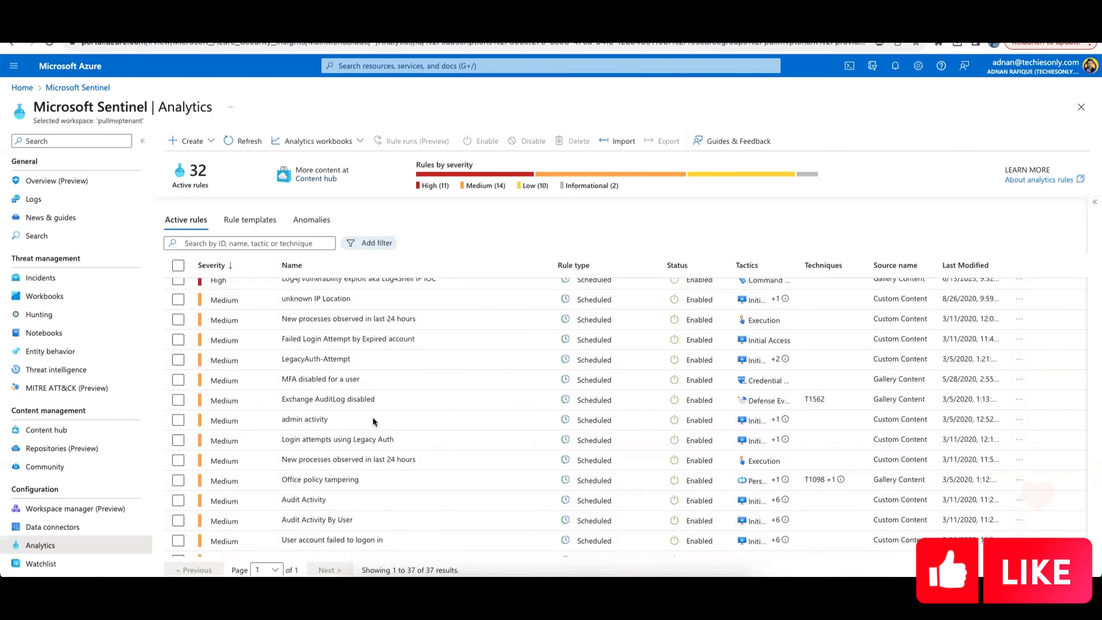
scroll(373, 417, down, 2)
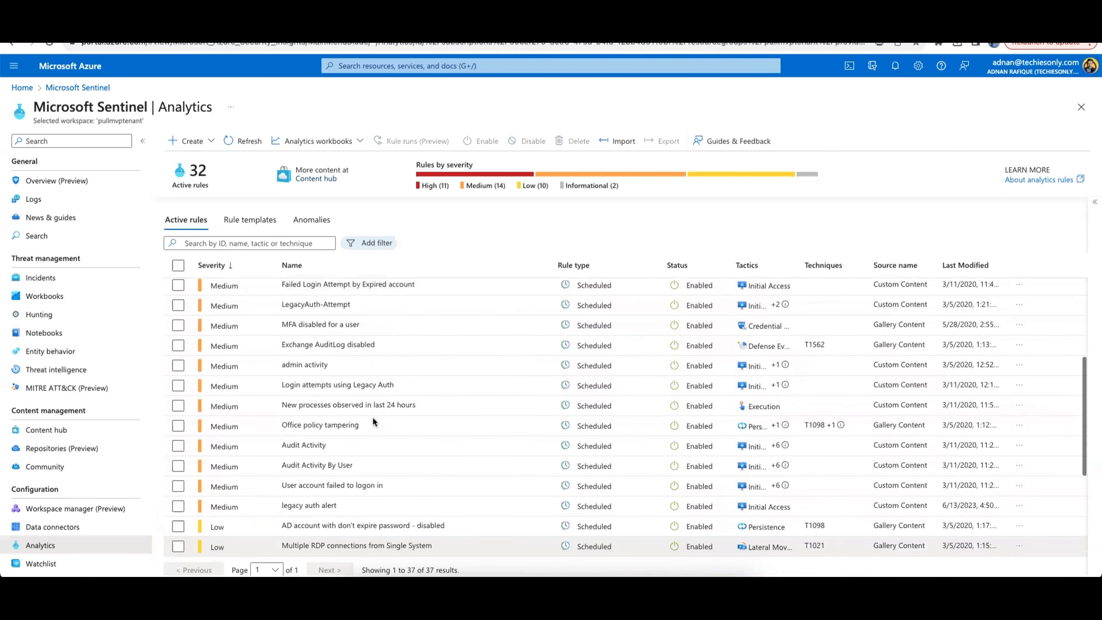
scroll(340, 325, up, 2)
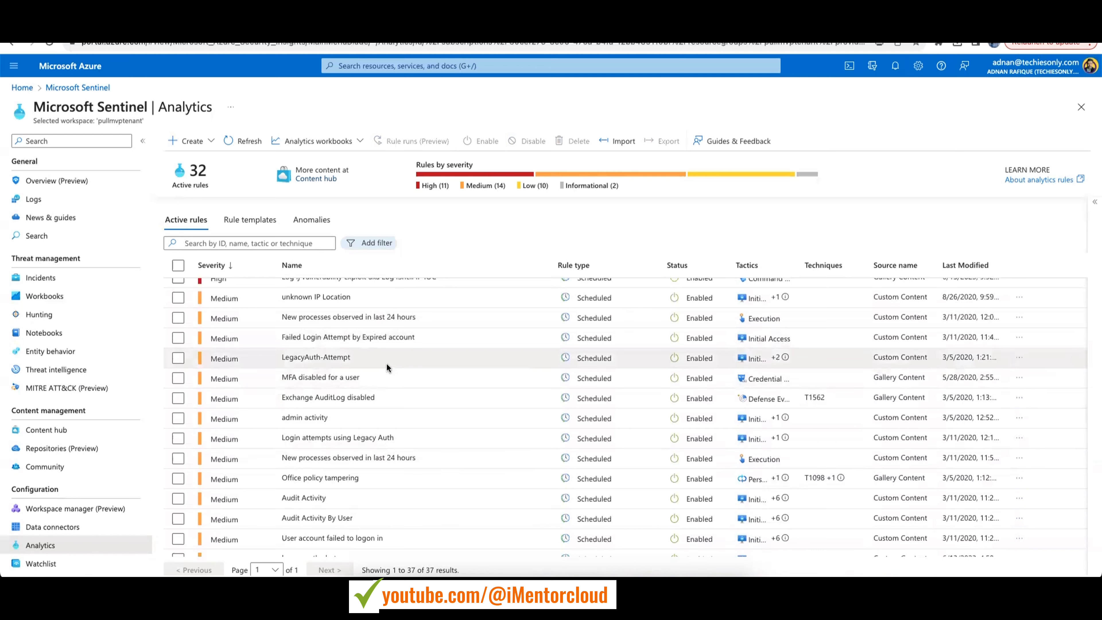
scroll(429, 379, down, 3)
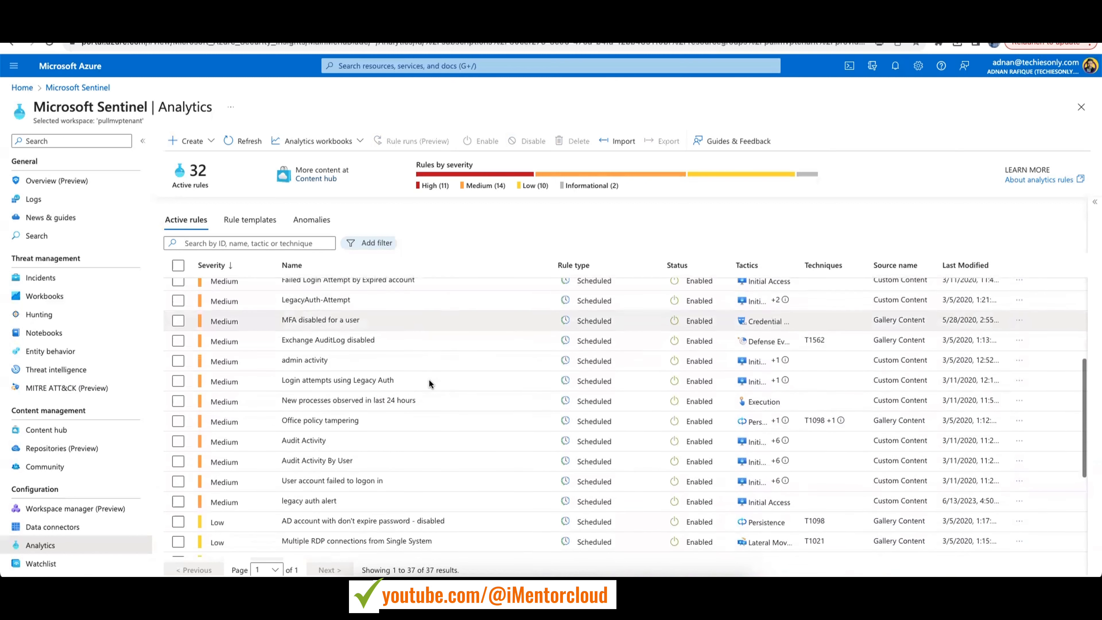
scroll(429, 379, down, 1)
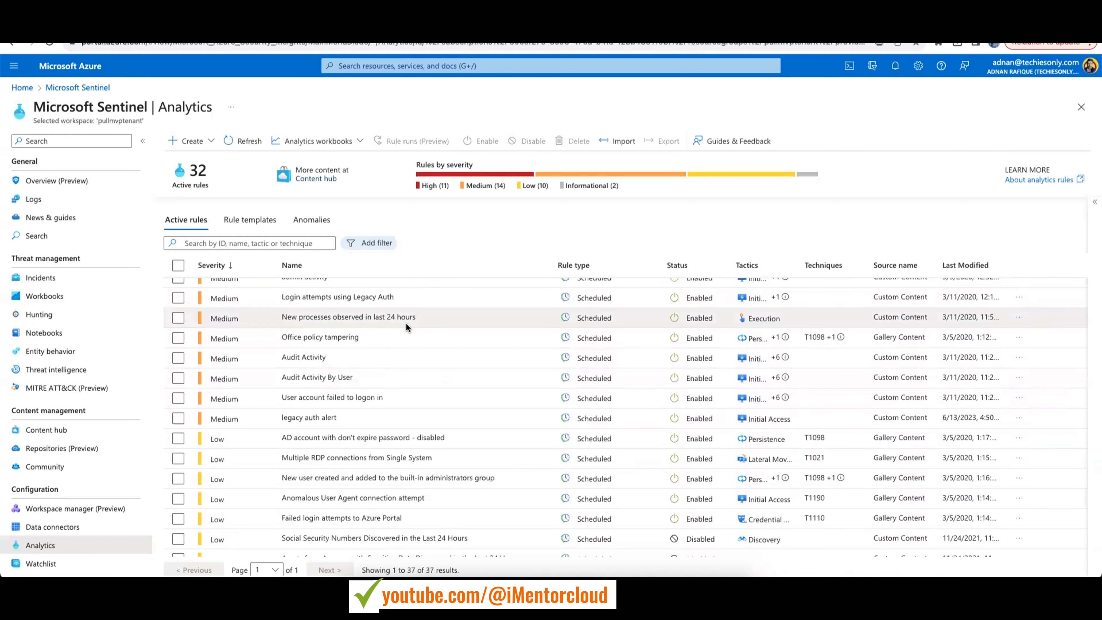
scroll(433, 390, down, 1)
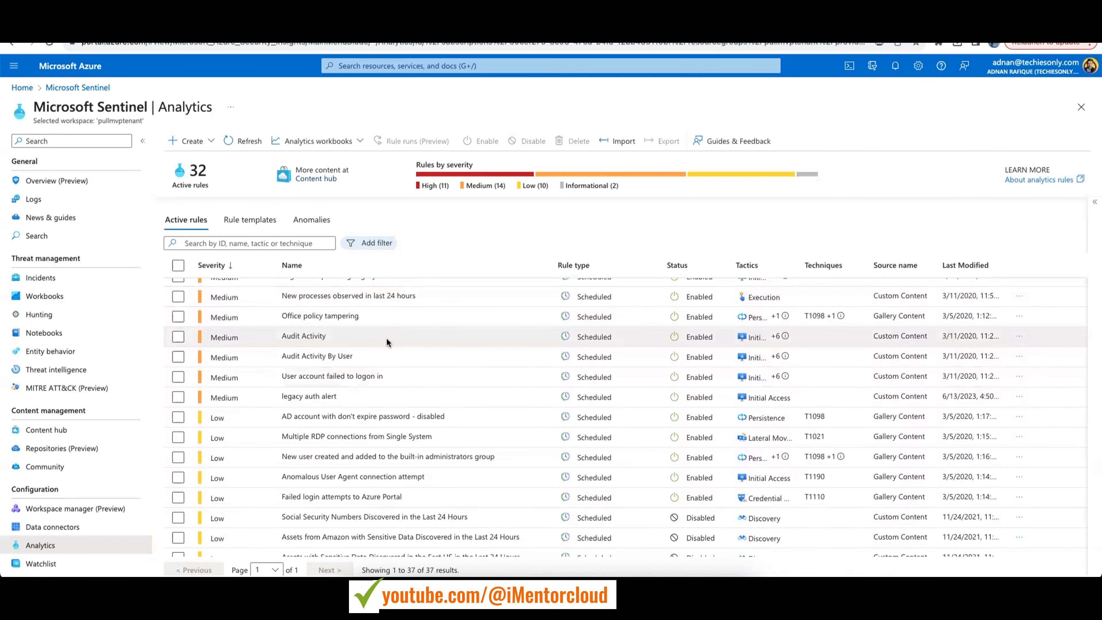
scroll(386, 338, down, 1)
scroll(387, 338, up, 1)
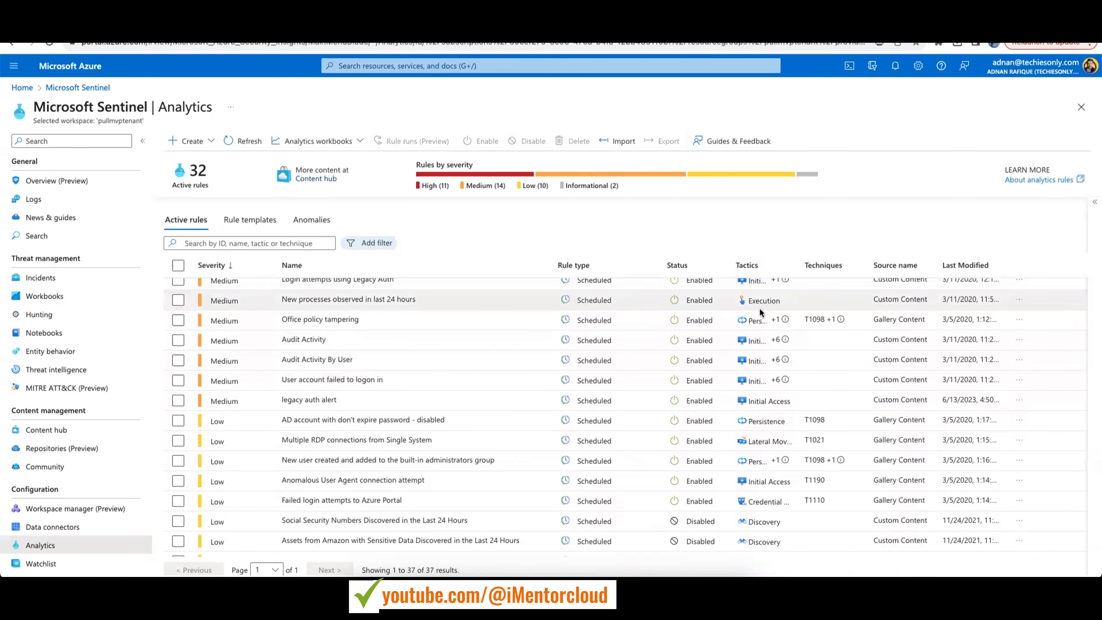
scroll(734, 295, up, 1)
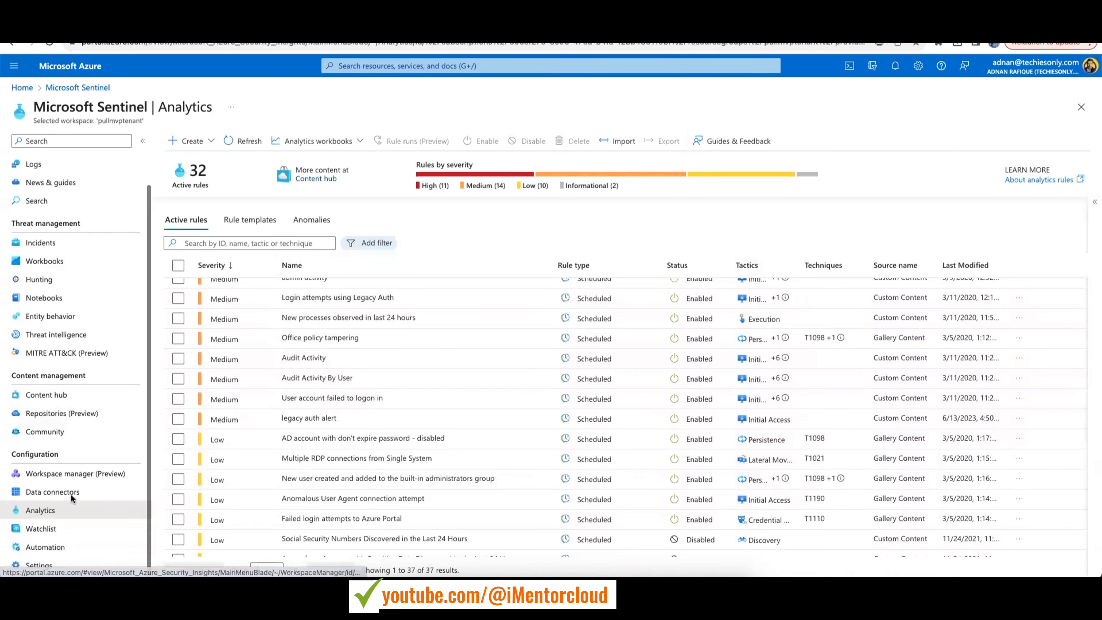
scroll(71, 494, down, 1)
scroll(71, 494, up, 1)
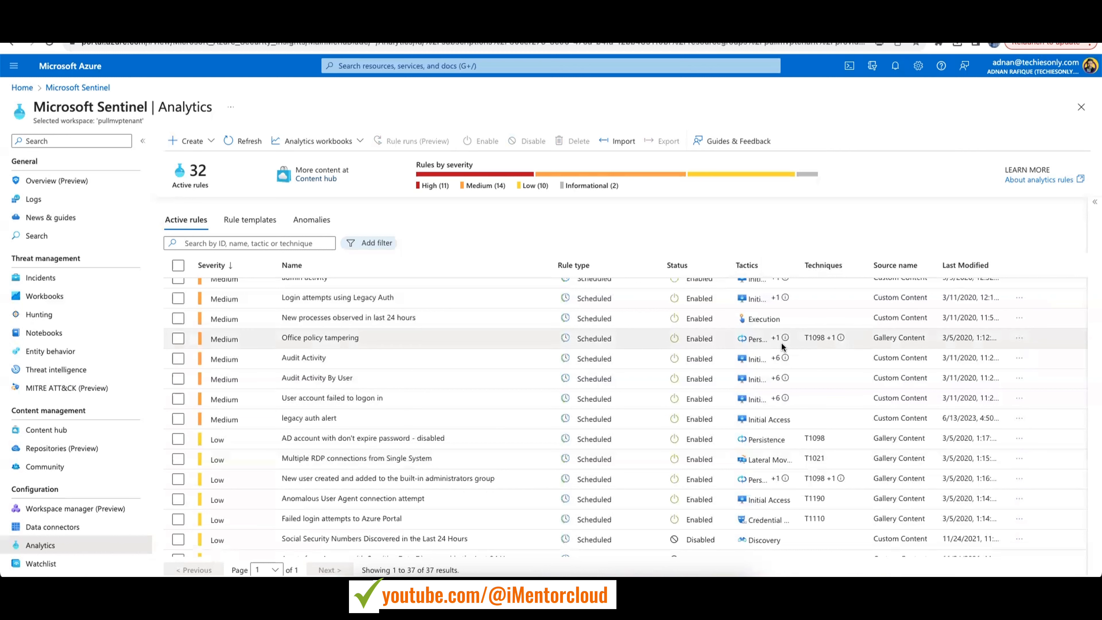
mouse_move(781, 343)
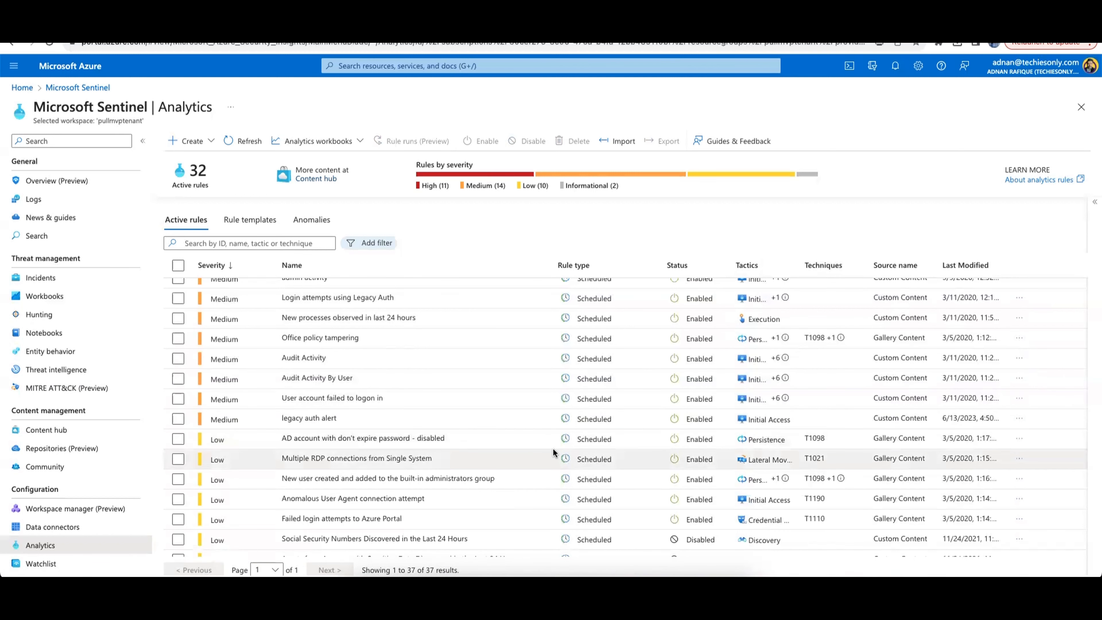
scroll(552, 448, down, 2)
scroll(492, 461, down, 1)
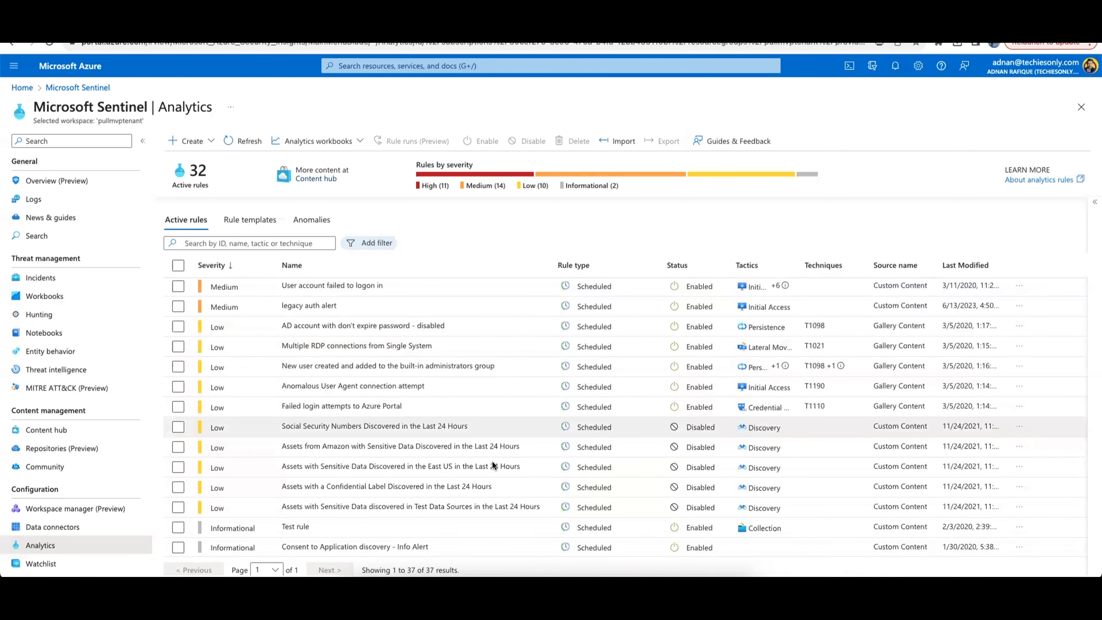
scroll(491, 461, up, 1)
Open the details of the 'New user created and added to the built-in administrators group' rule and examine its tactics and rule query
click(415, 371)
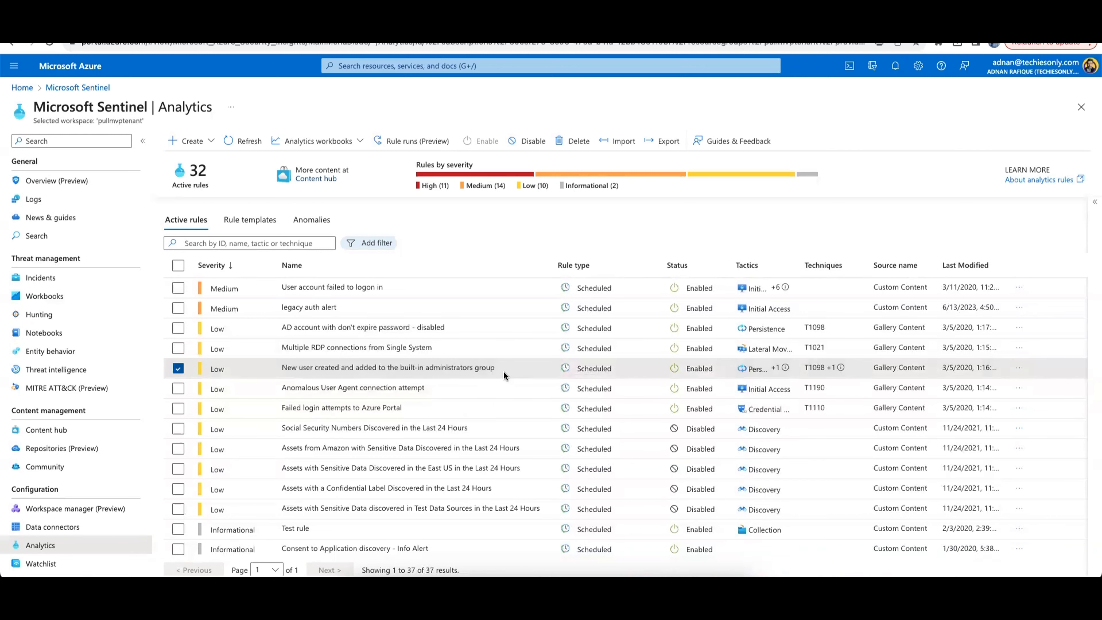
click(1093, 203)
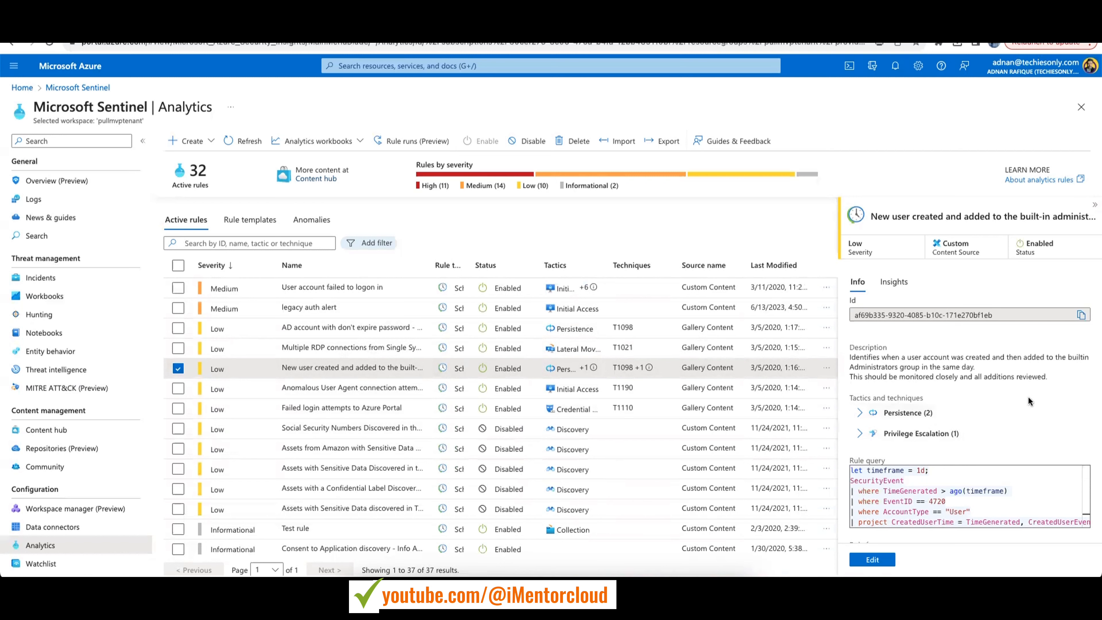
click(895, 416)
scroll(911, 417, down, 1)
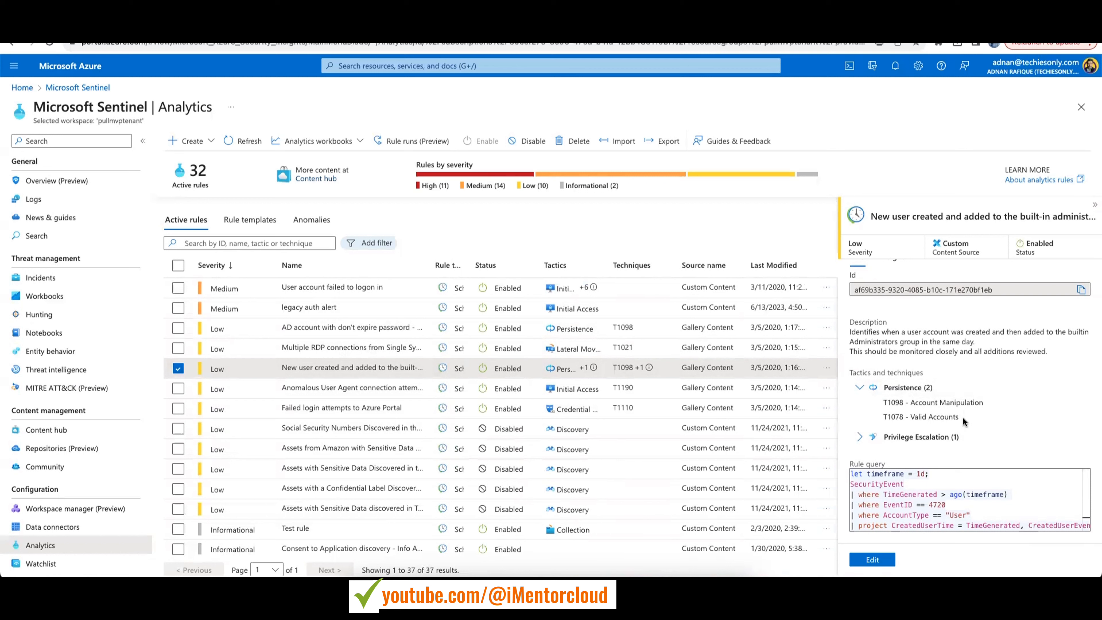
click(859, 437)
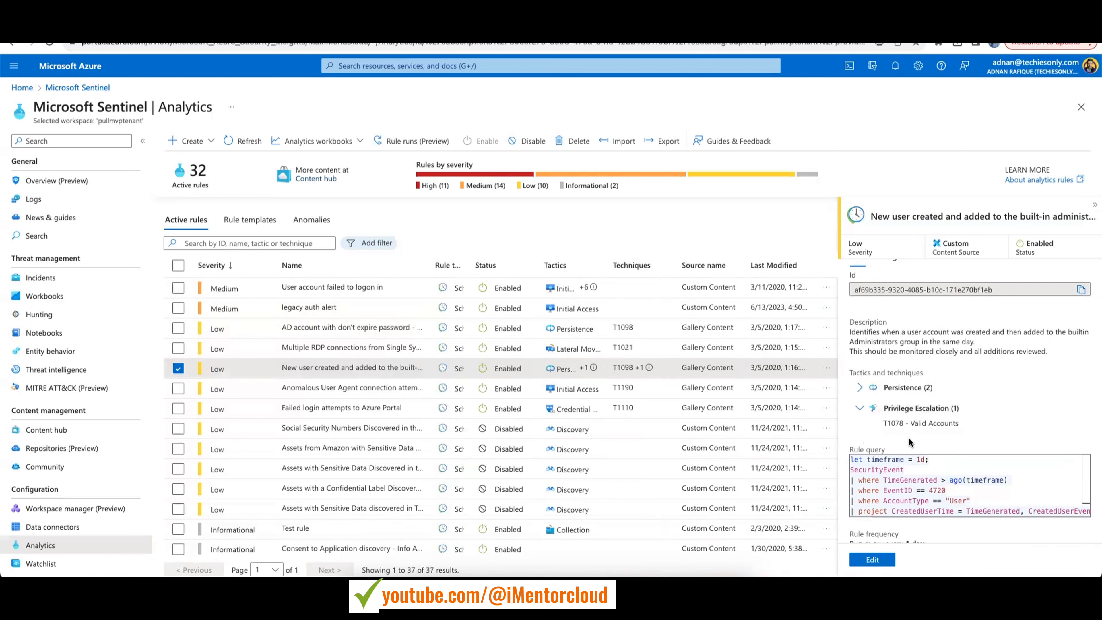
click(861, 410)
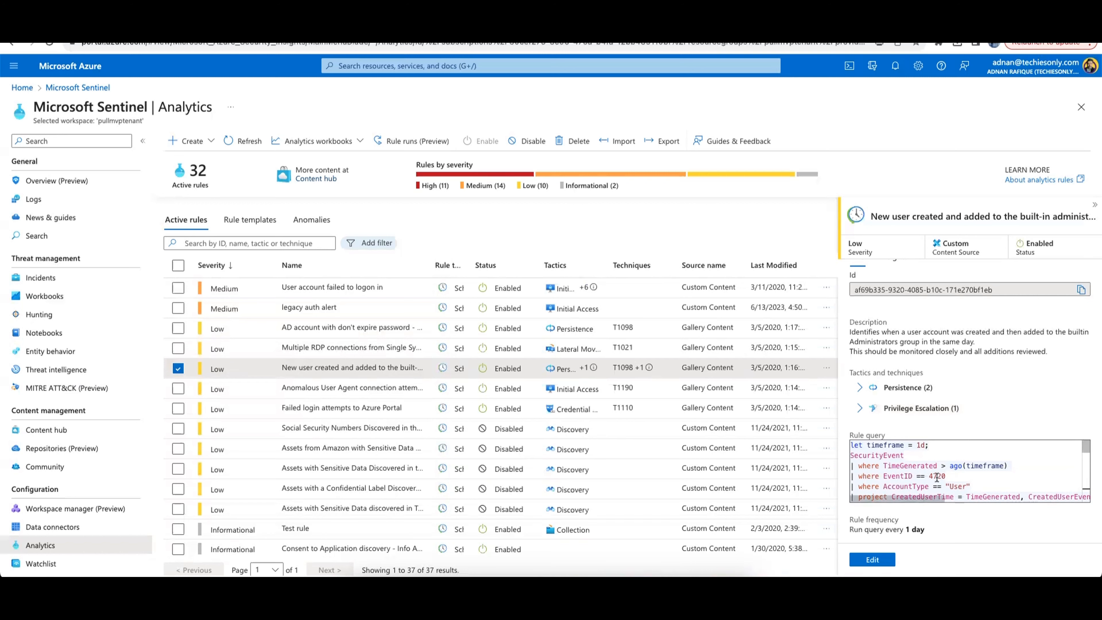
scroll(954, 474, down, 5)
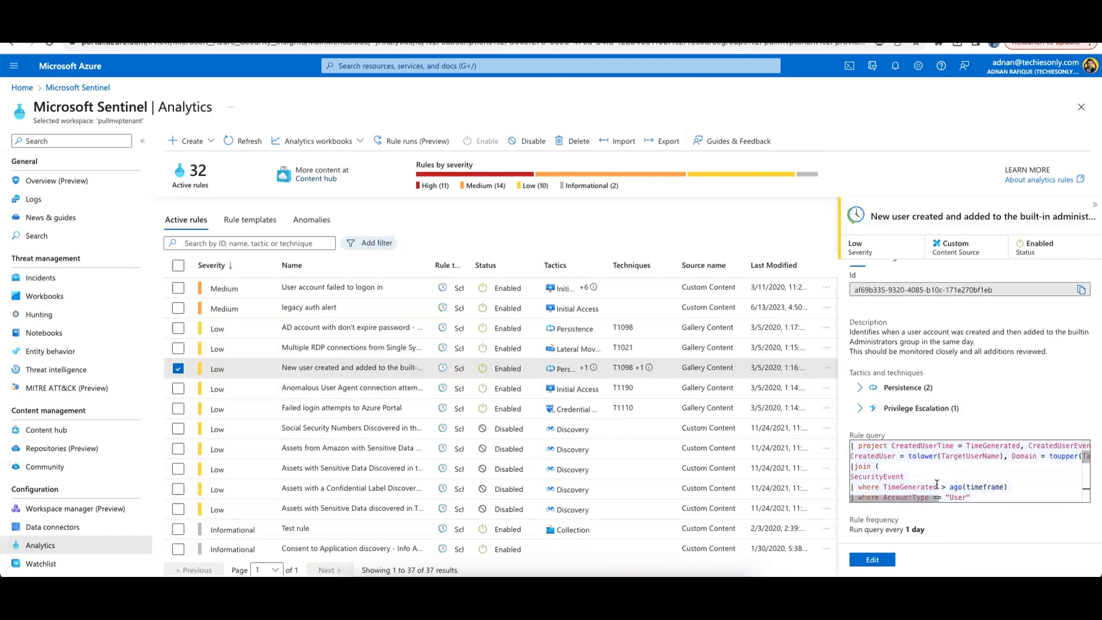
Edit the rule and change its severity to High
click(880, 560)
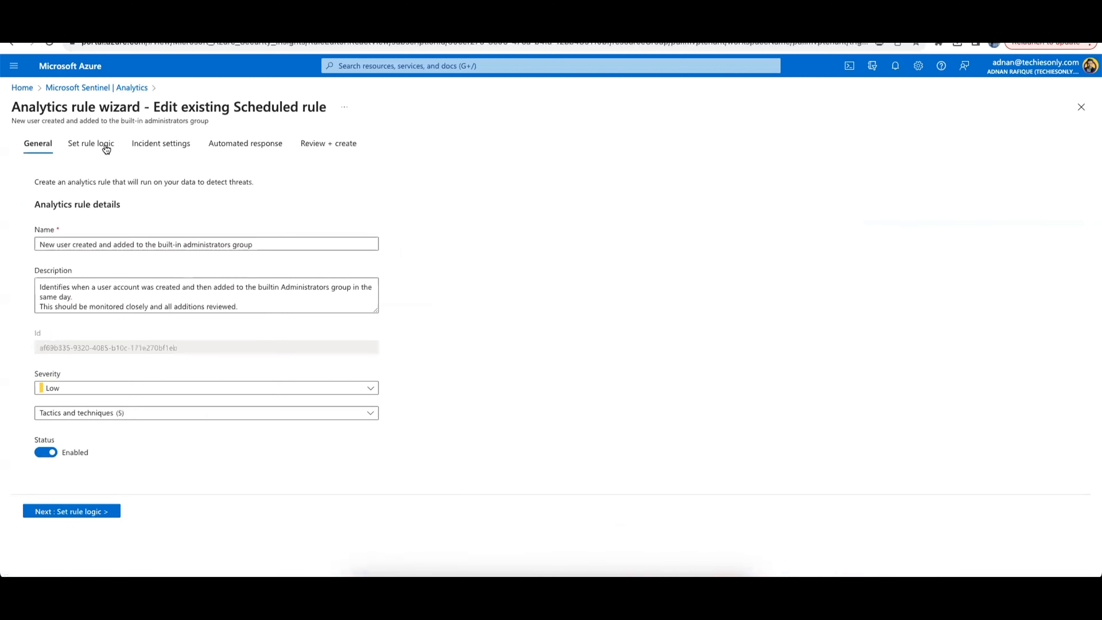
click(374, 391)
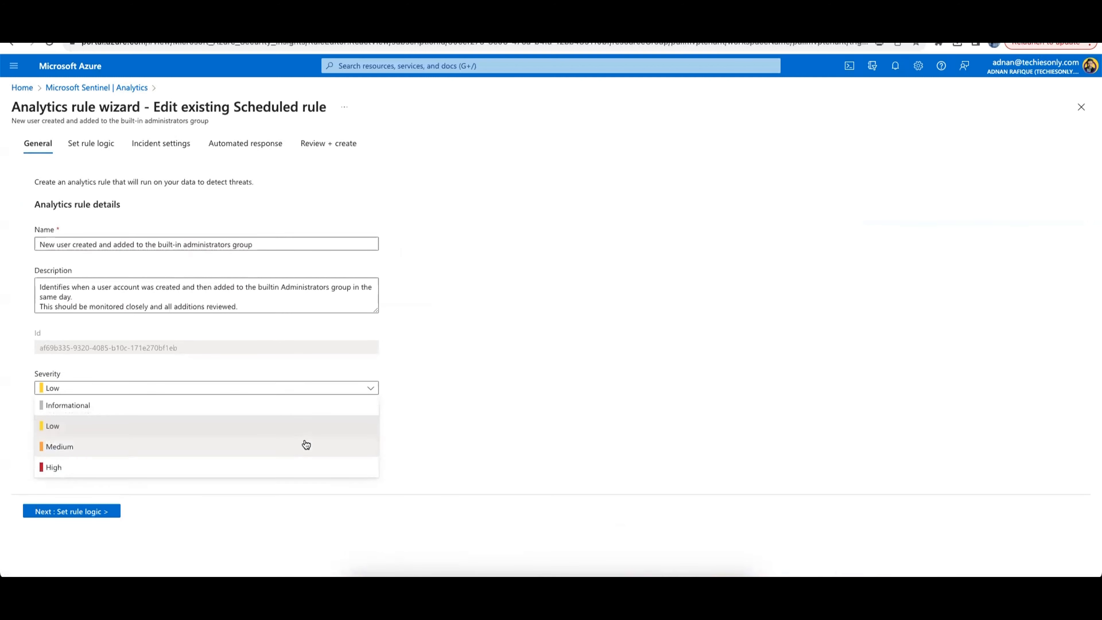
click(279, 467)
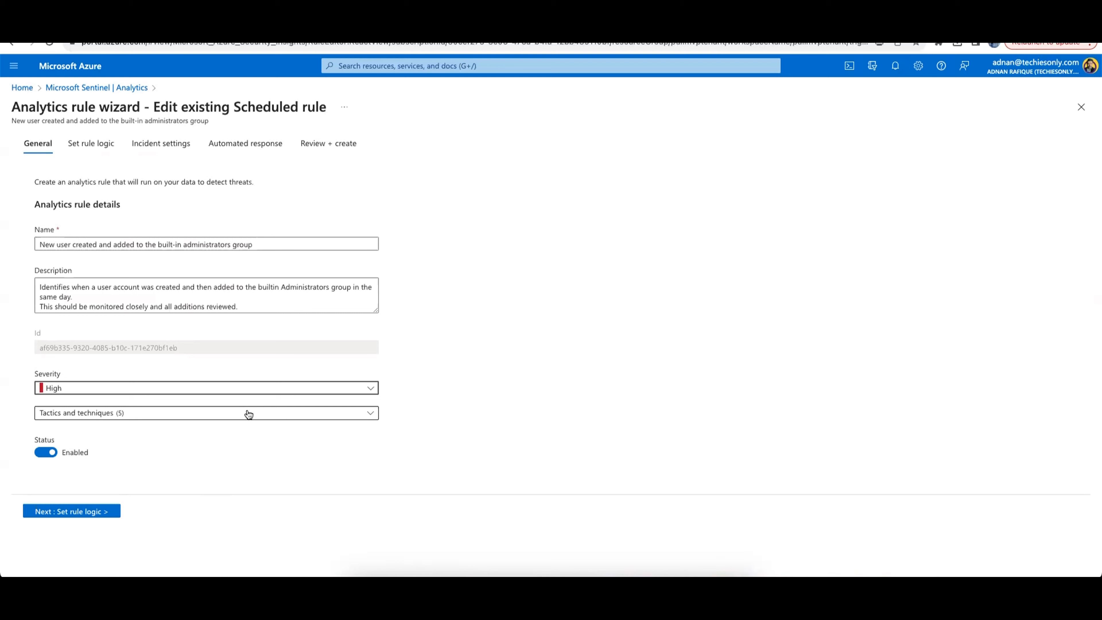
Move to the Set rule logic page of the rule wizard and view the rule query
click(111, 144)
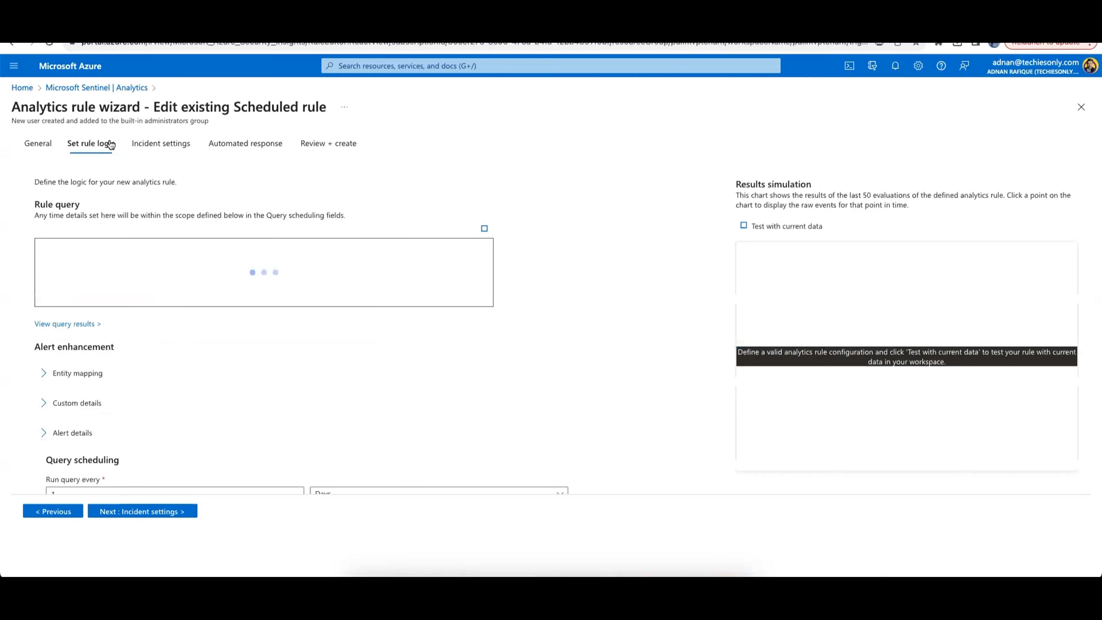
scroll(211, 266, down, 1)
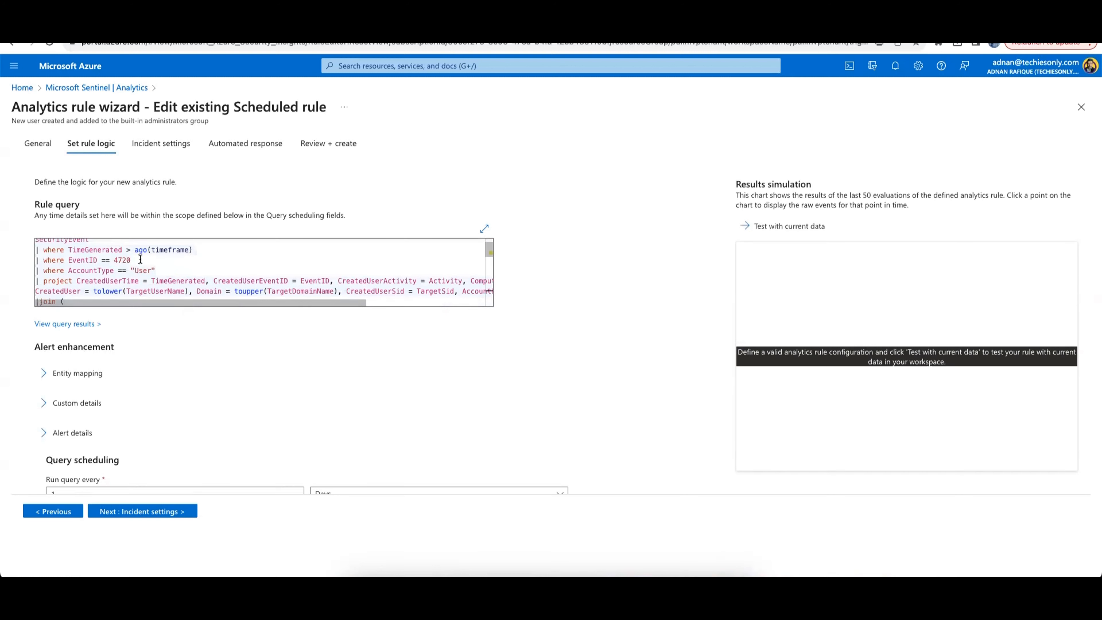
Examine the rule query's KQL conditions, scrolling through the whole query text
drag(131, 260, 114, 260)
click(132, 261)
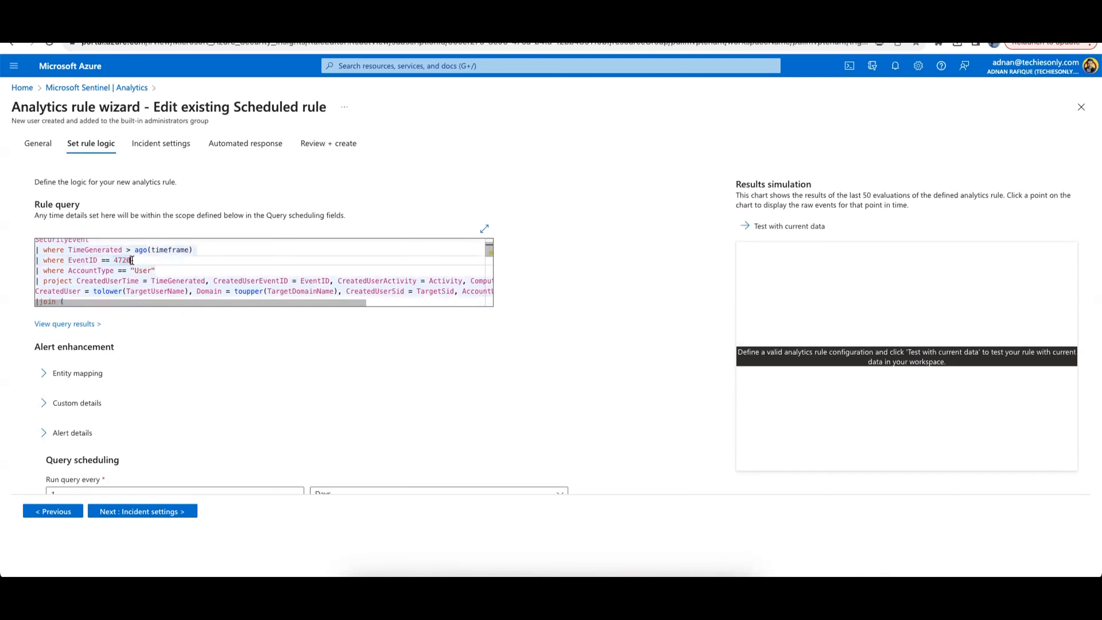
double_click(132, 260)
click(155, 270)
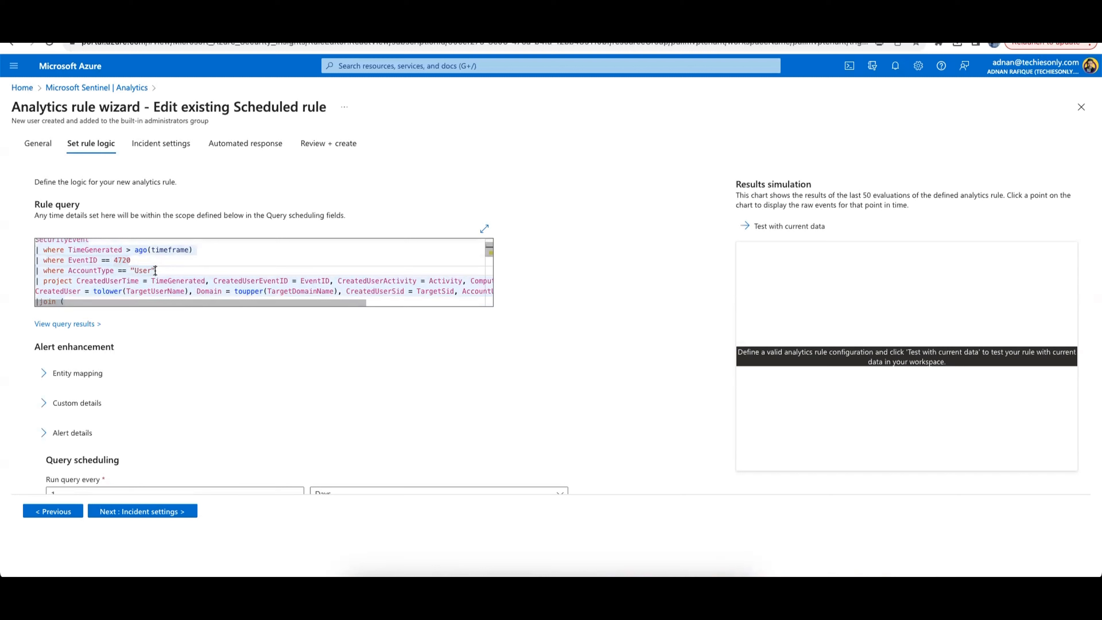
click(128, 260)
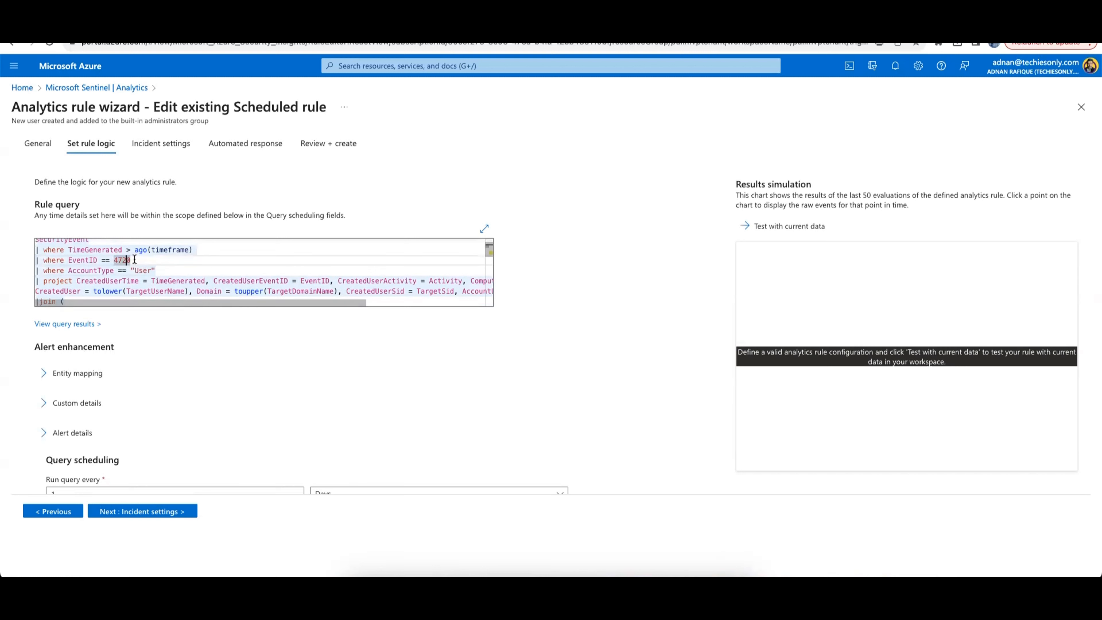
scroll(143, 260, down, 1)
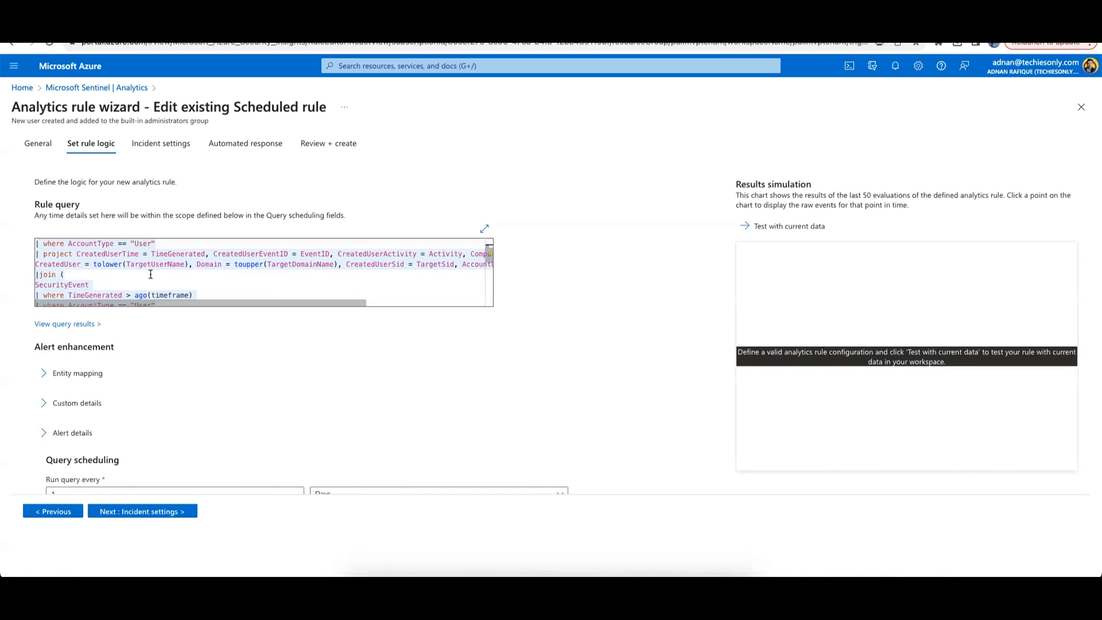
scroll(143, 260, down, 3)
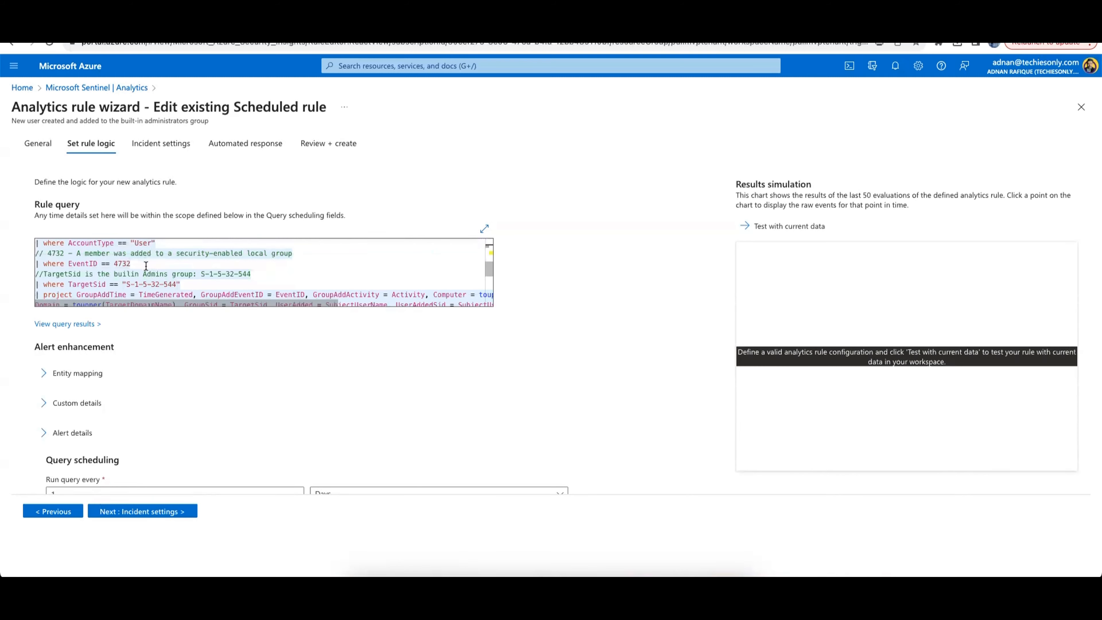
scroll(147, 266, down, 3)
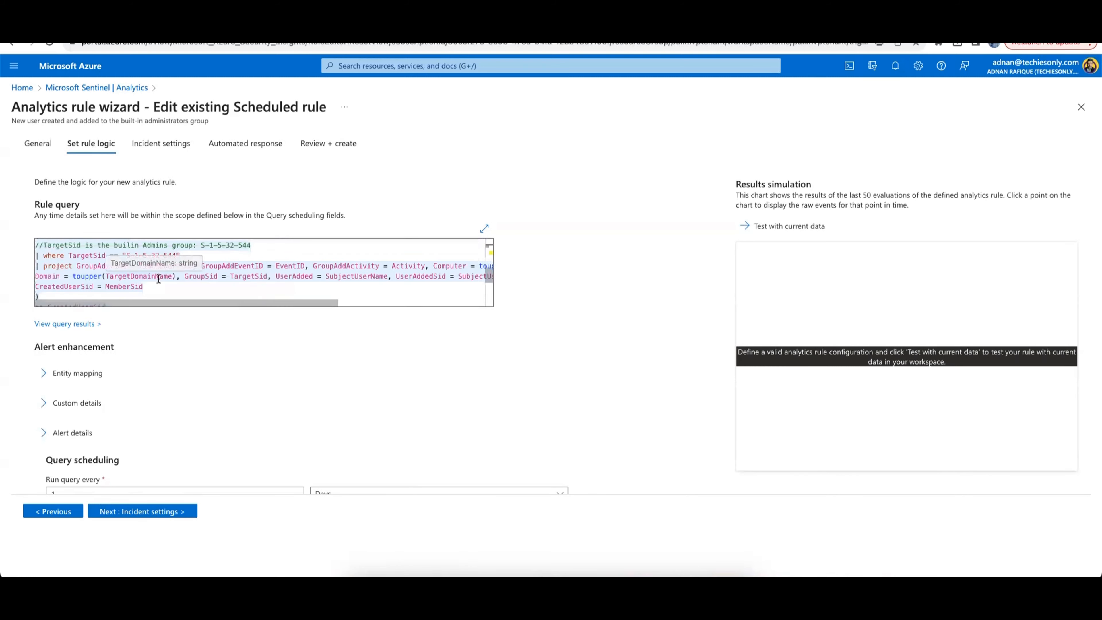
scroll(178, 273, down, 3)
scroll(178, 273, down, 3)
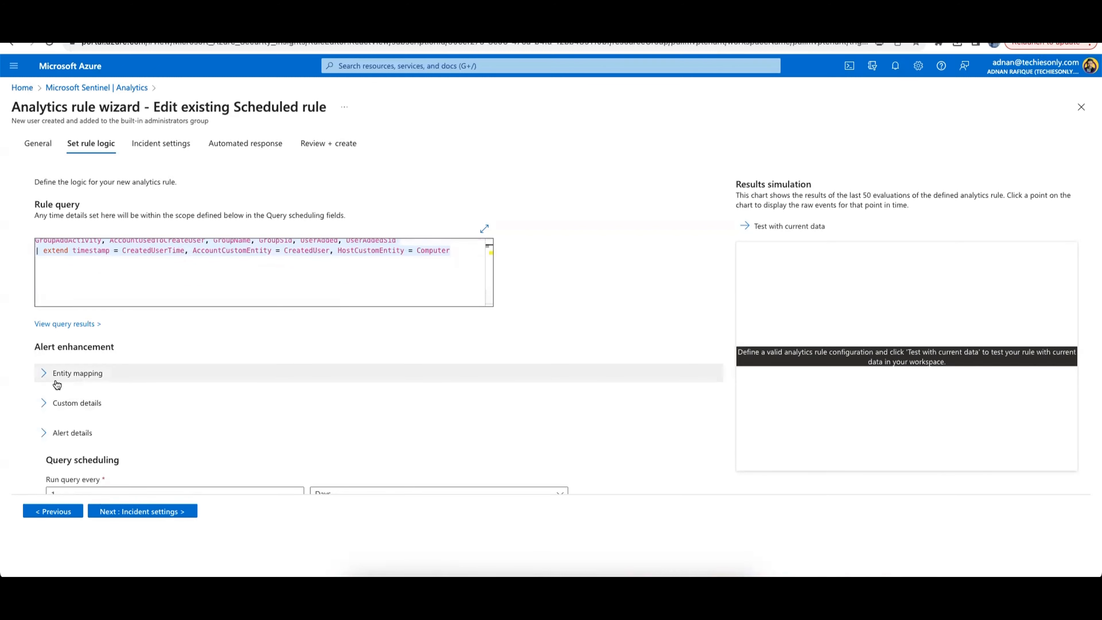
Expand and review the entity mapping and custom details sections of the rule logic
click(42, 375)
scroll(146, 345, down, 2)
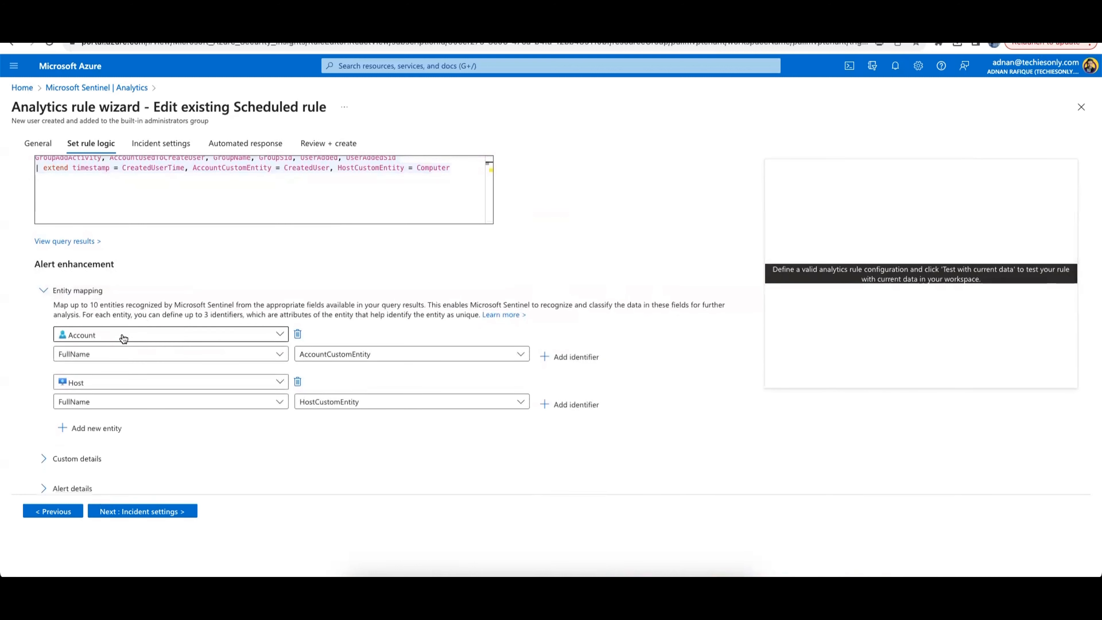
scroll(215, 430, down, 2)
click(44, 385)
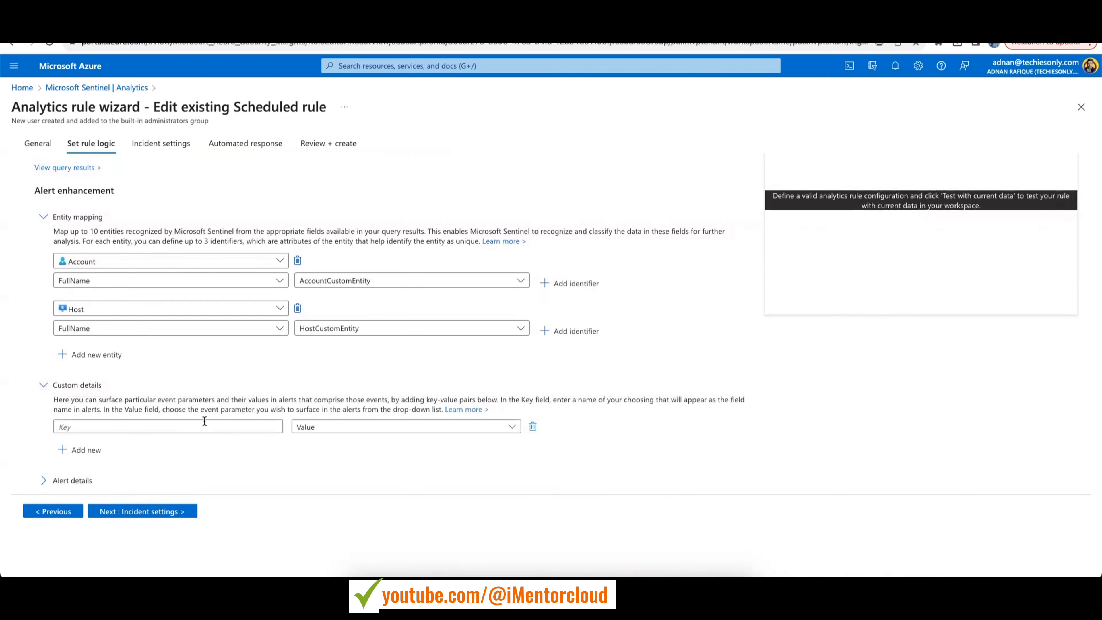
scroll(204, 421, down, 4)
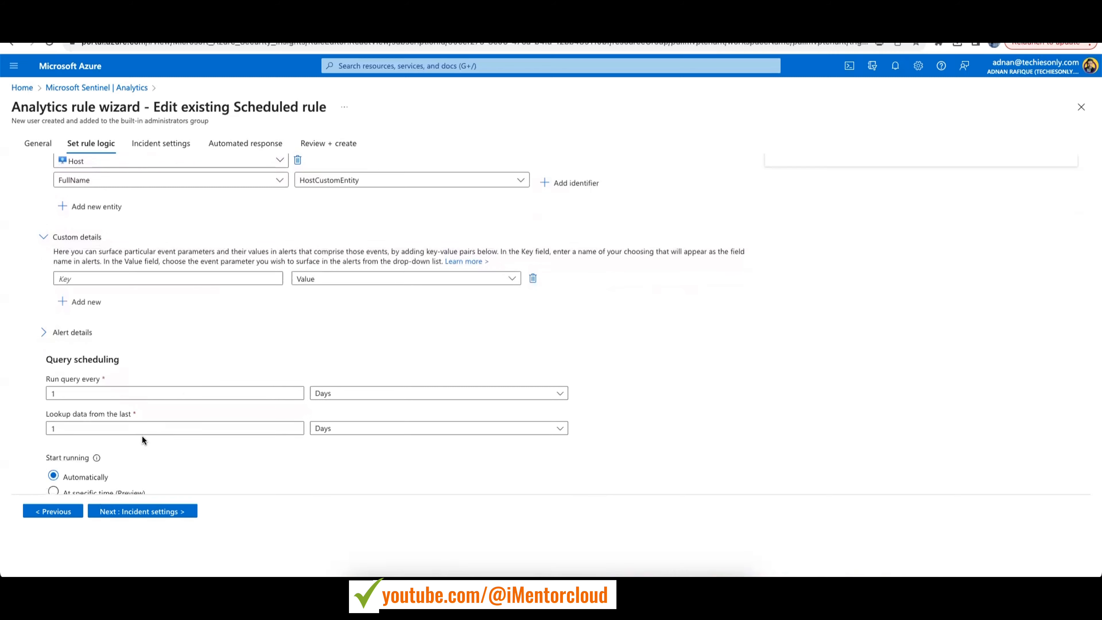
scroll(141, 435, down, 3)
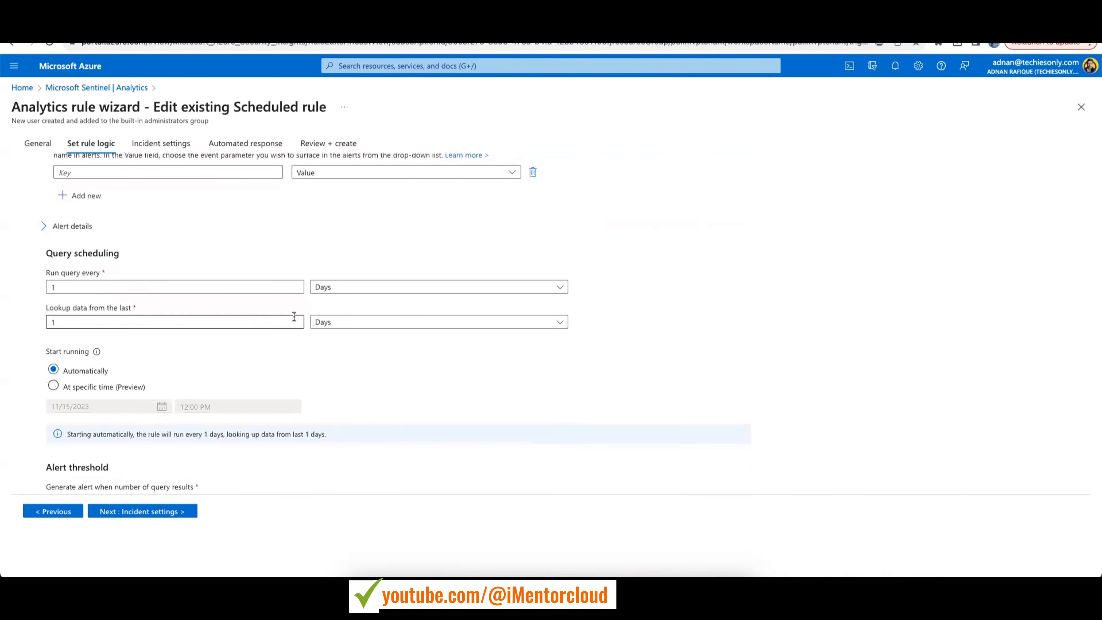
Set the query scheduling to look up data from the last 7 days and run every 1 hour
click(381, 286)
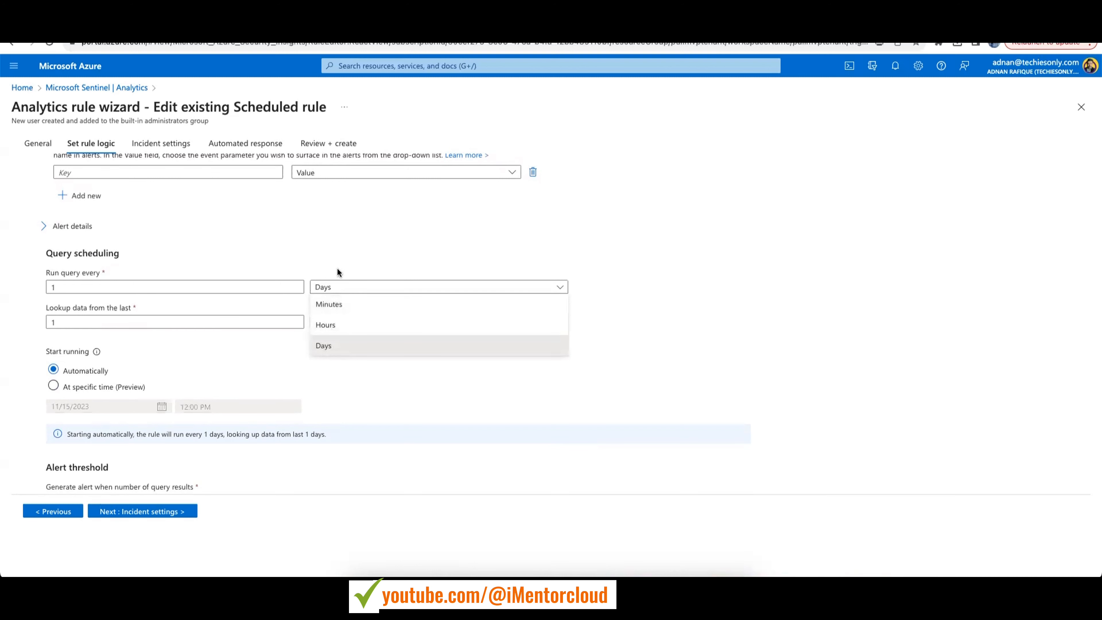
click(338, 250)
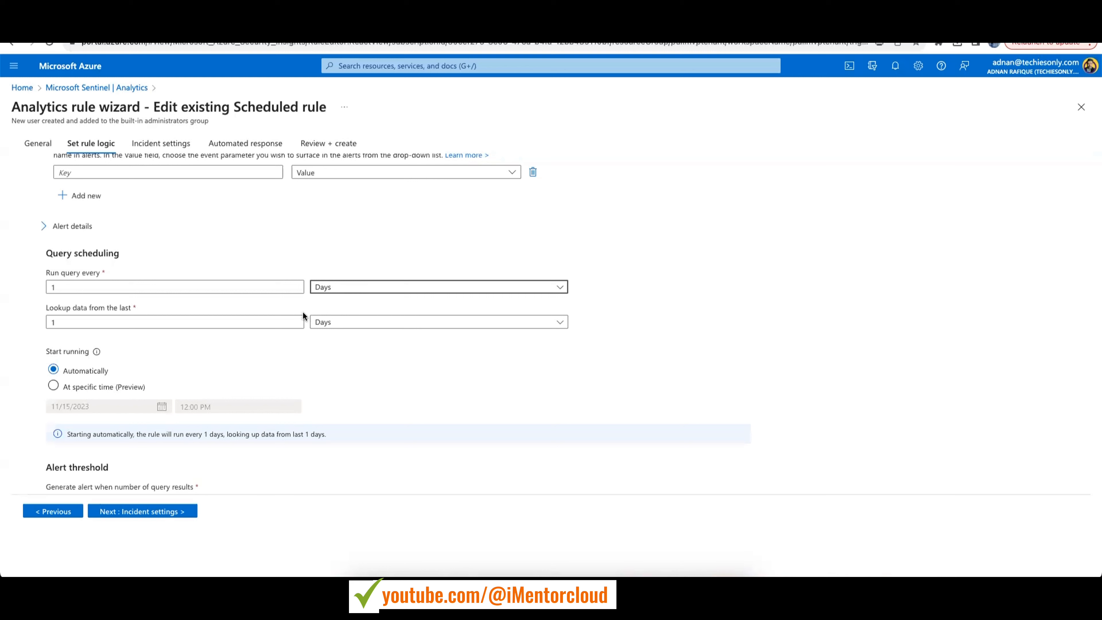
click(342, 324)
click(210, 346)
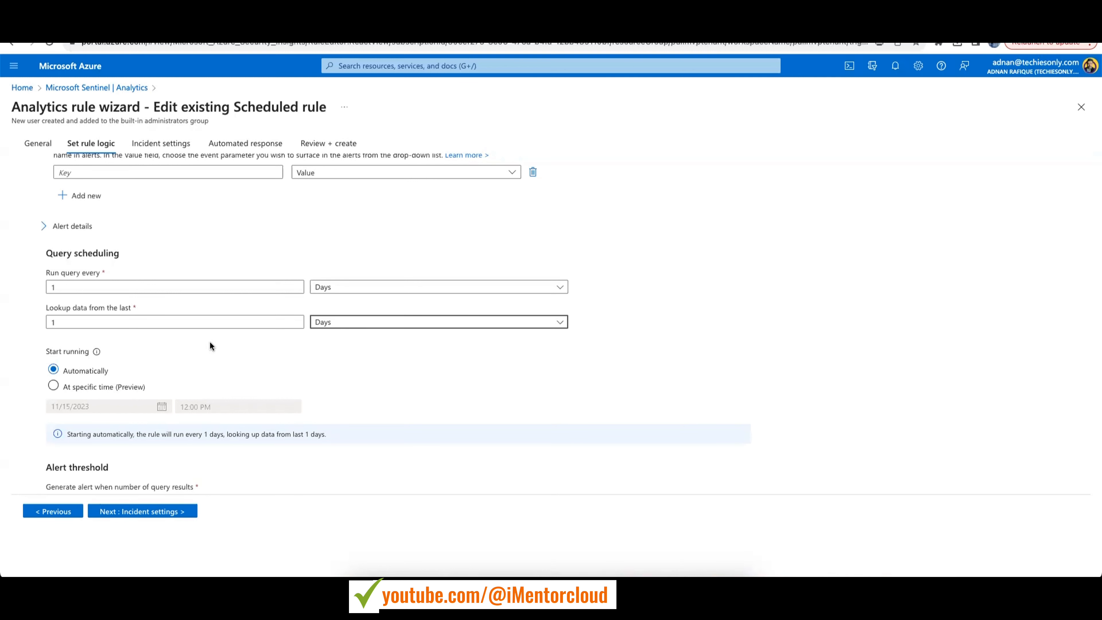
double_click(80, 324)
text(7)
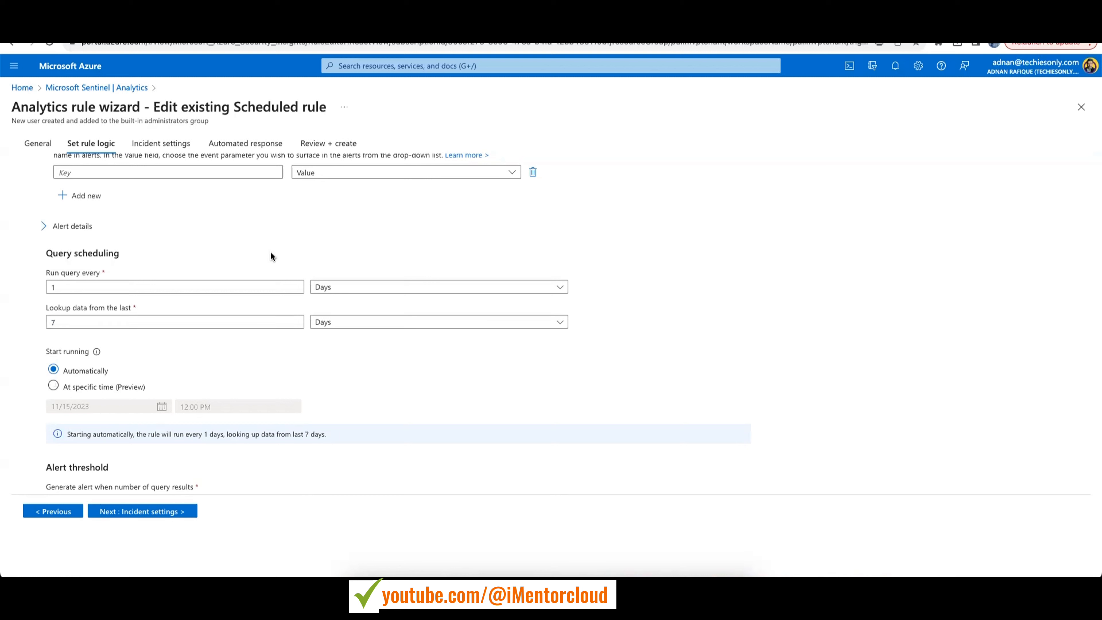
click(366, 287)
click(353, 330)
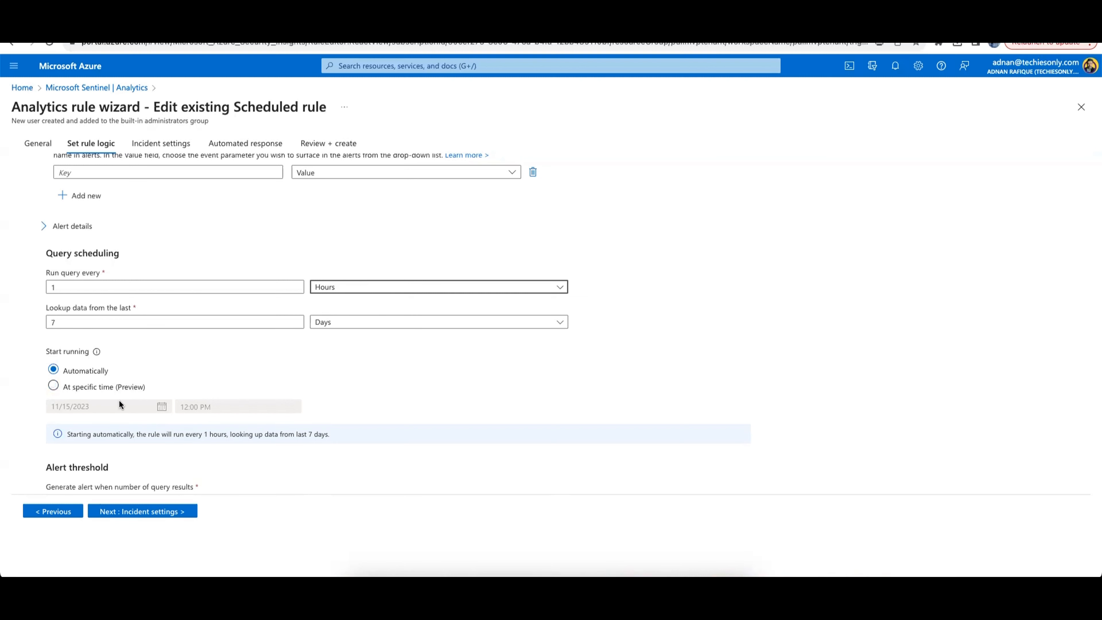
Review the Incident settings, Automated response and Review + create pages of the wizard
scroll(119, 399, up, 5)
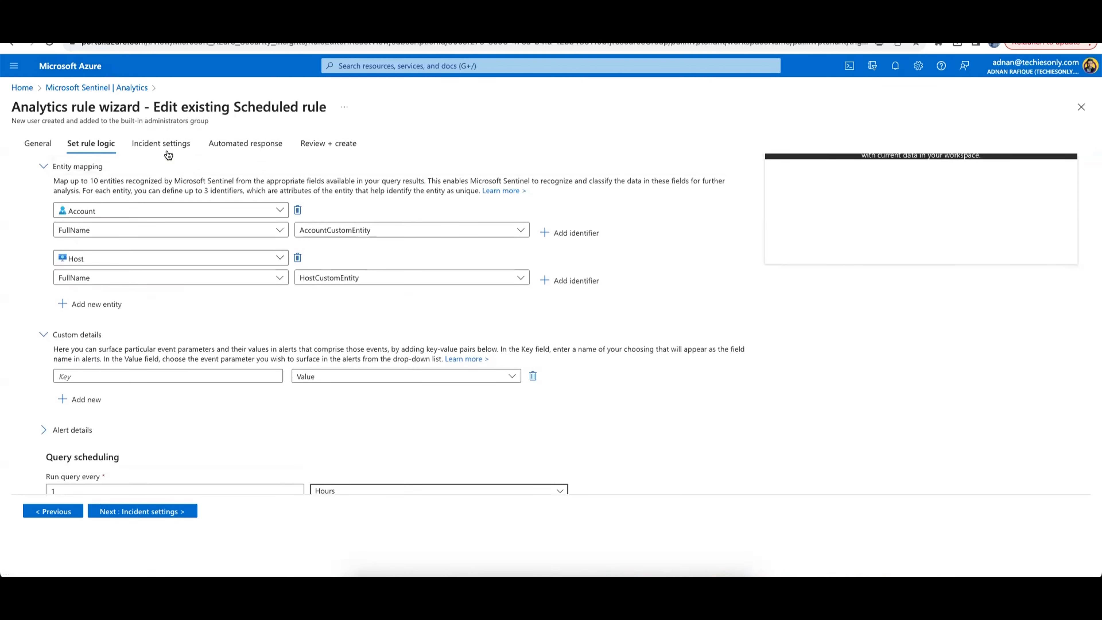
click(161, 144)
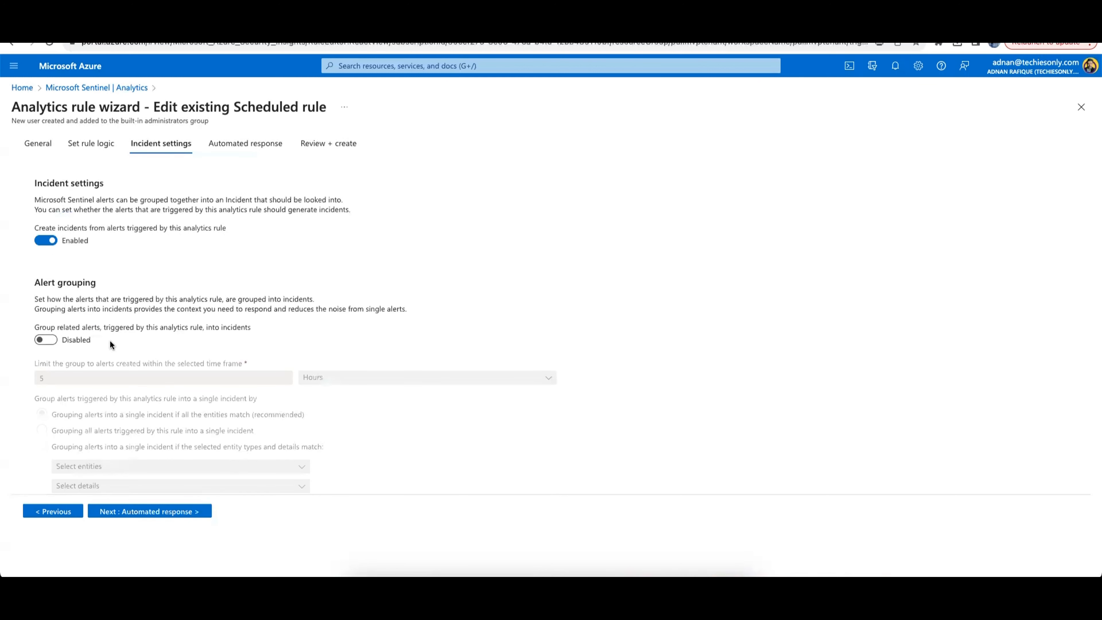
scroll(109, 340, down, 1)
scroll(110, 340, up, 1)
click(248, 148)
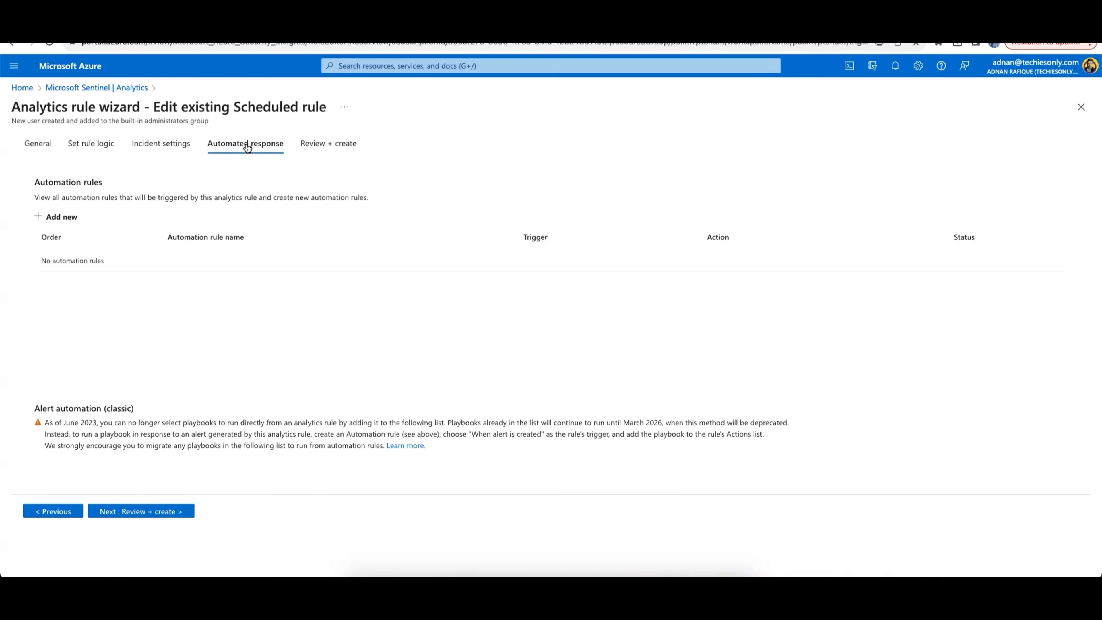
click(318, 144)
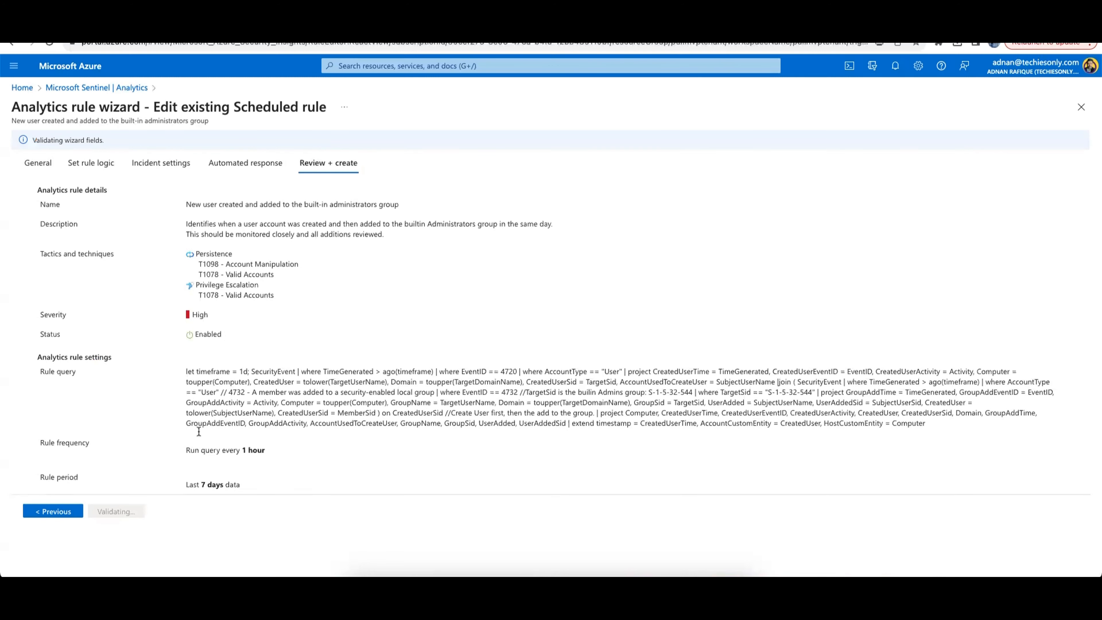
click(238, 165)
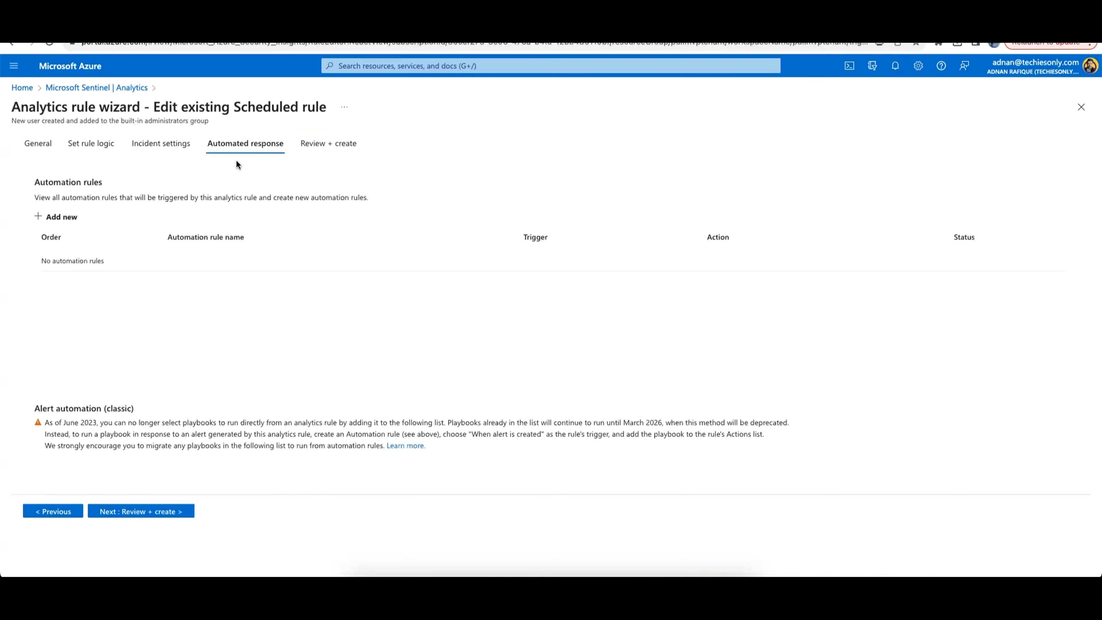
click(184, 144)
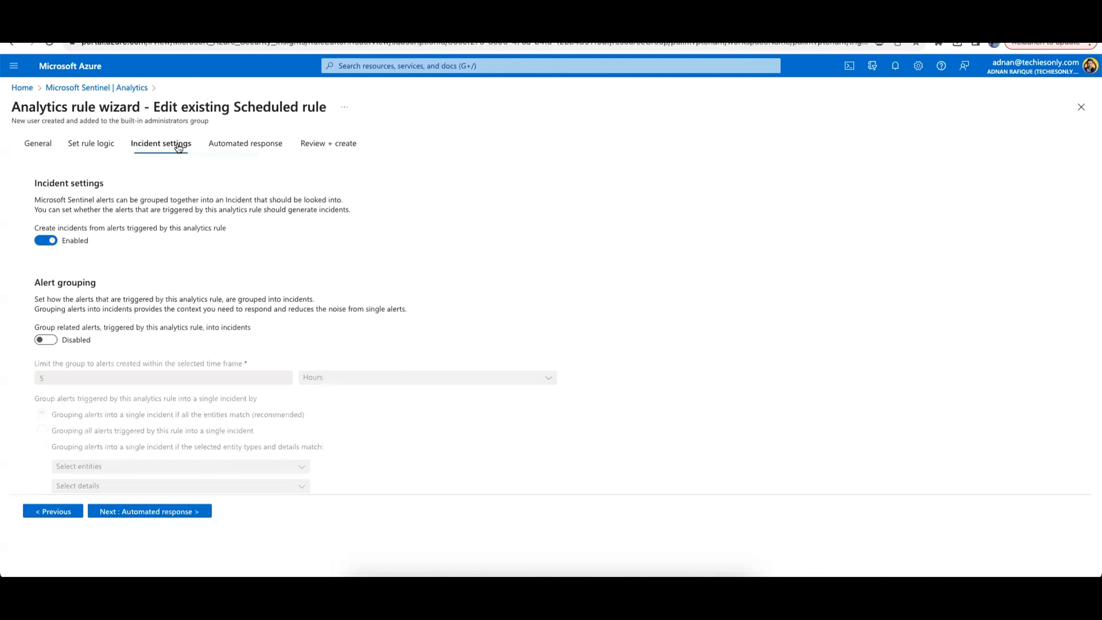
click(99, 150)
click(41, 148)
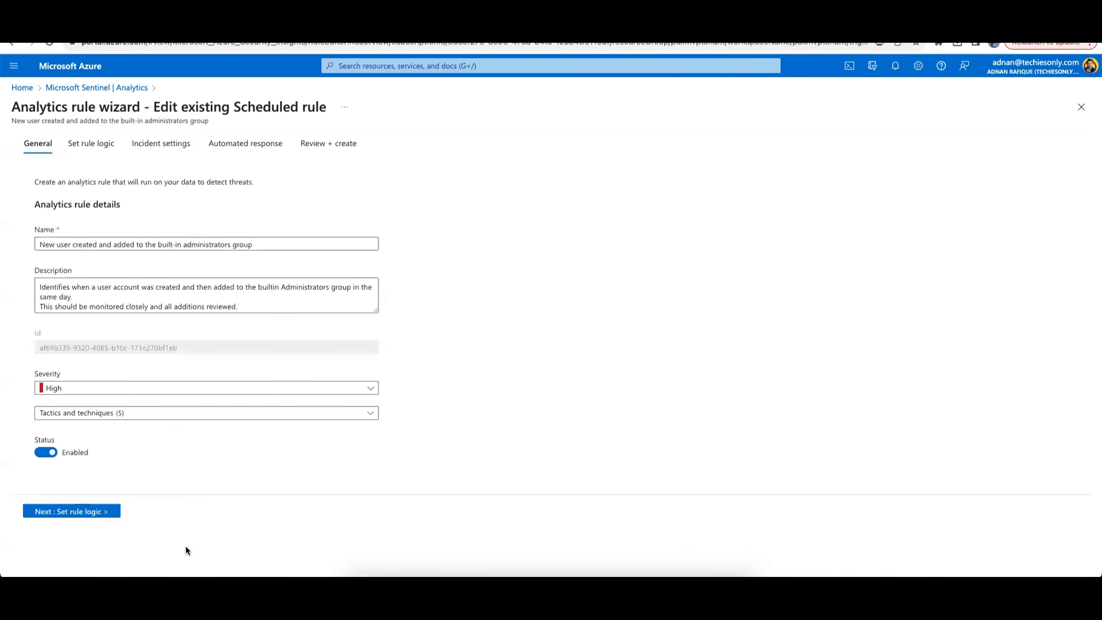
Advance through the wizard to Review + create and save the edited rule
click(95, 515)
click(132, 513)
click(134, 513)
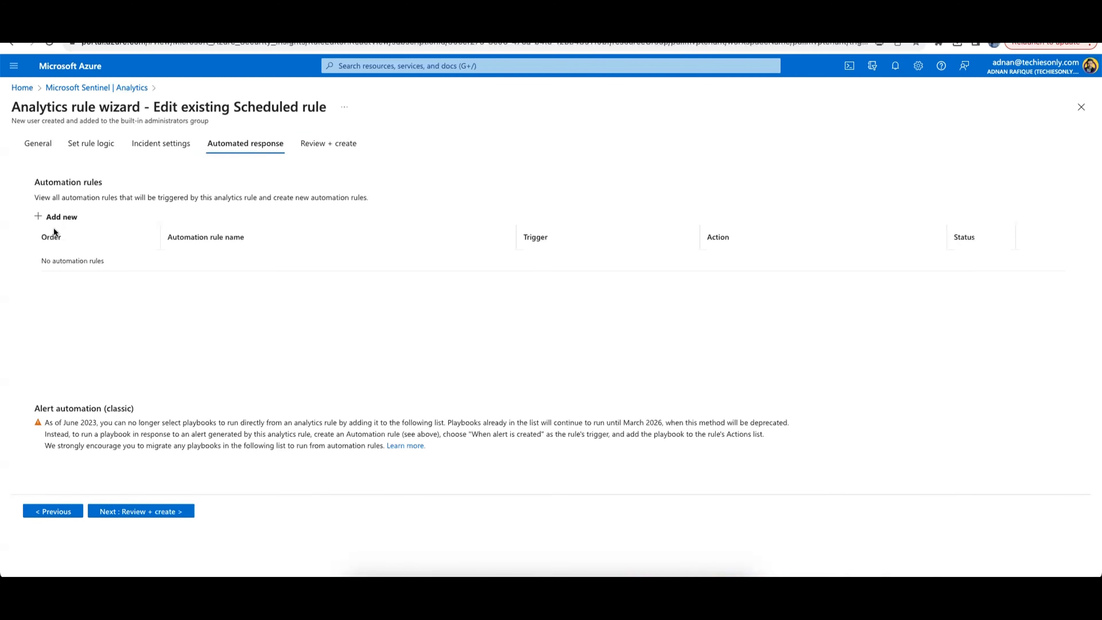
click(179, 514)
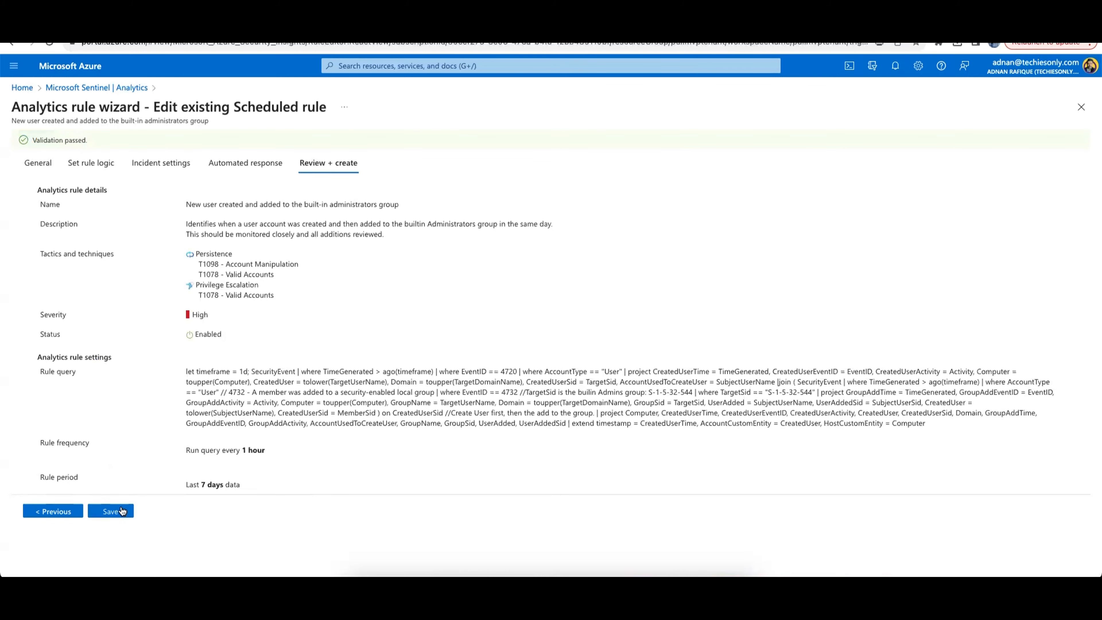
click(122, 511)
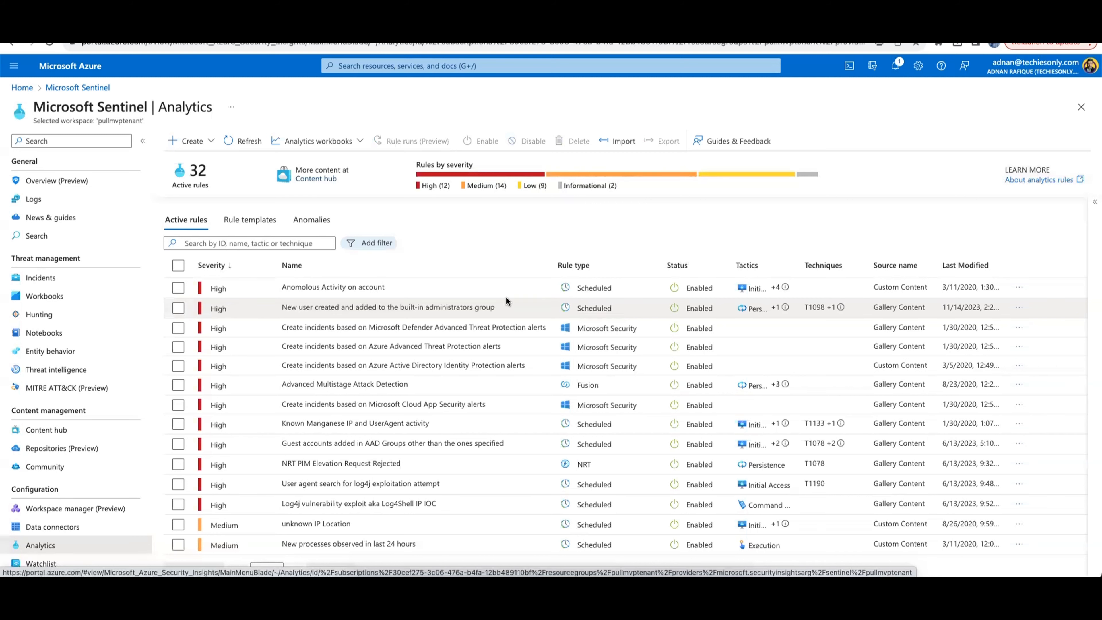
Reopen the rule for editing and turn on suppression to stop running the query after an alert is generated
click(178, 307)
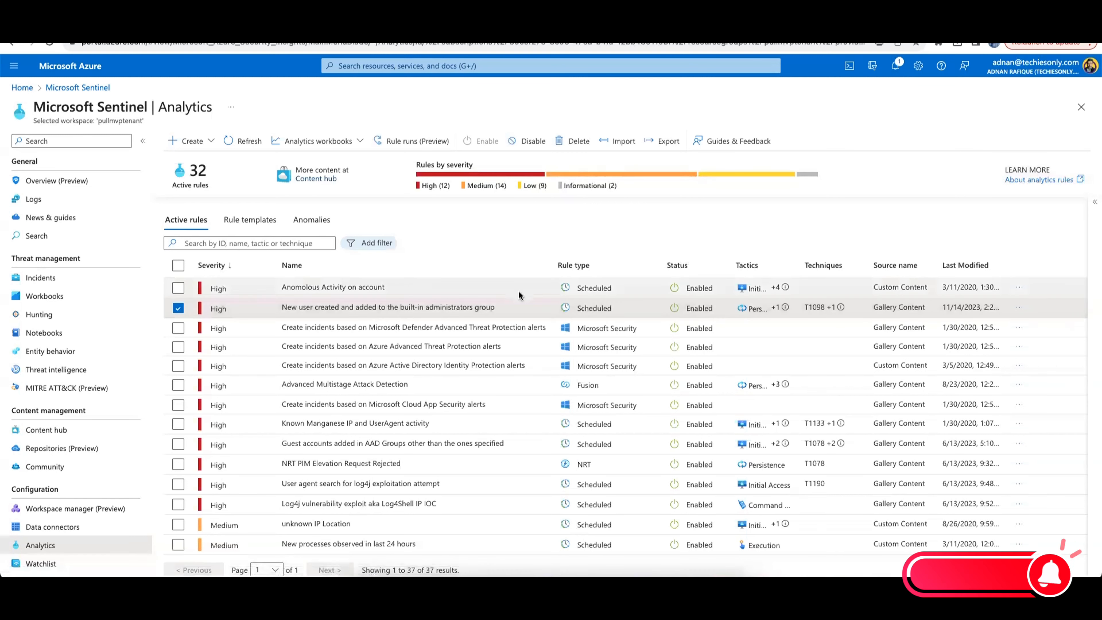
click(1090, 204)
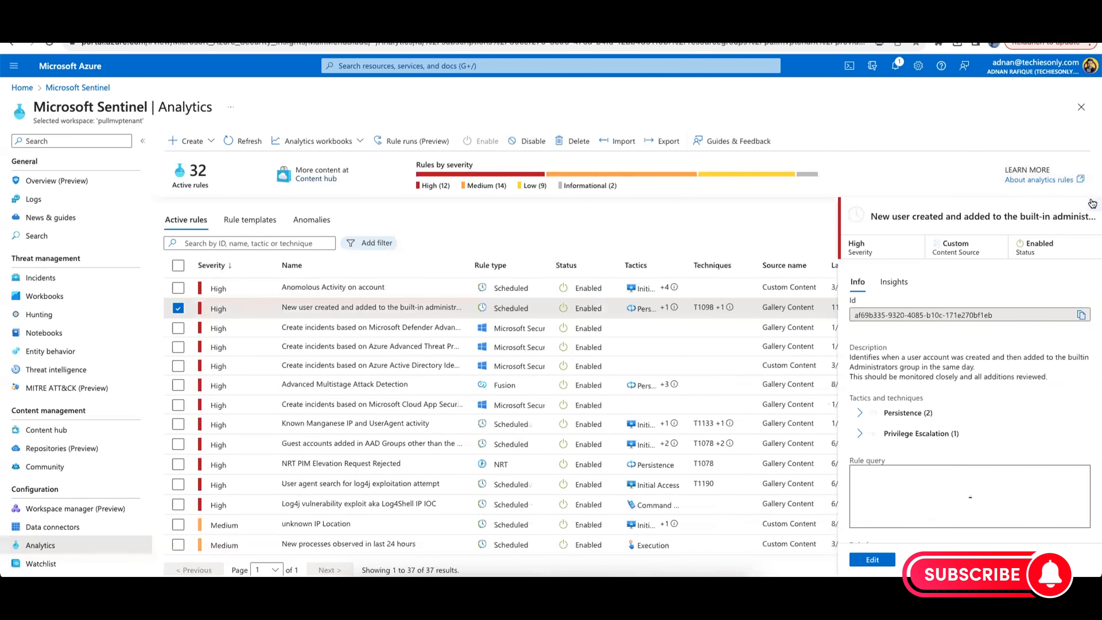
click(876, 567)
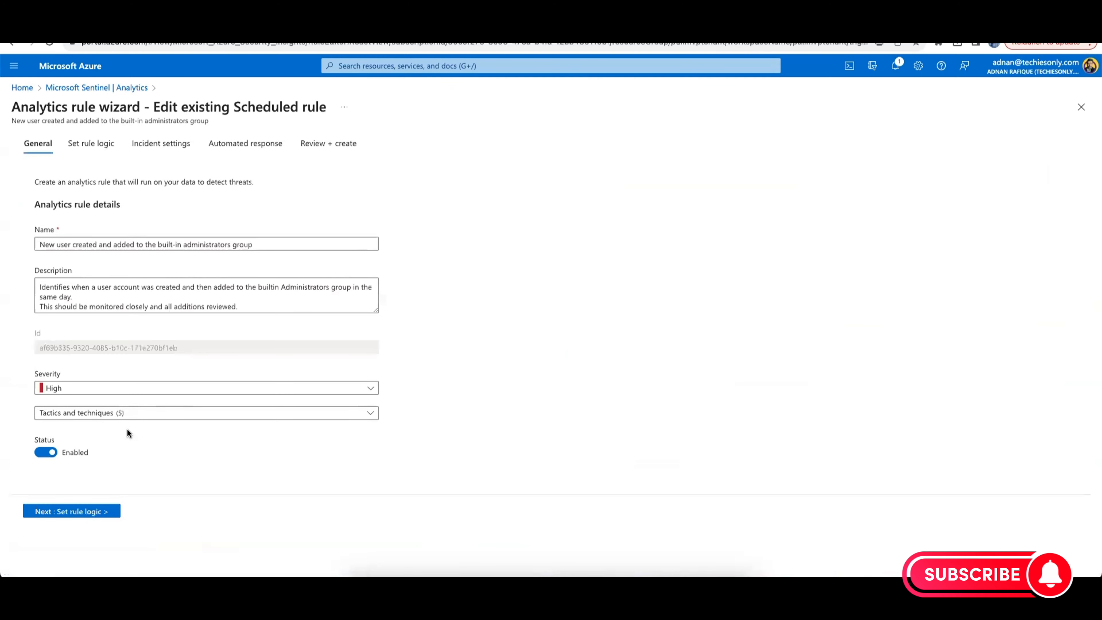
click(82, 143)
scroll(233, 350, down, 5)
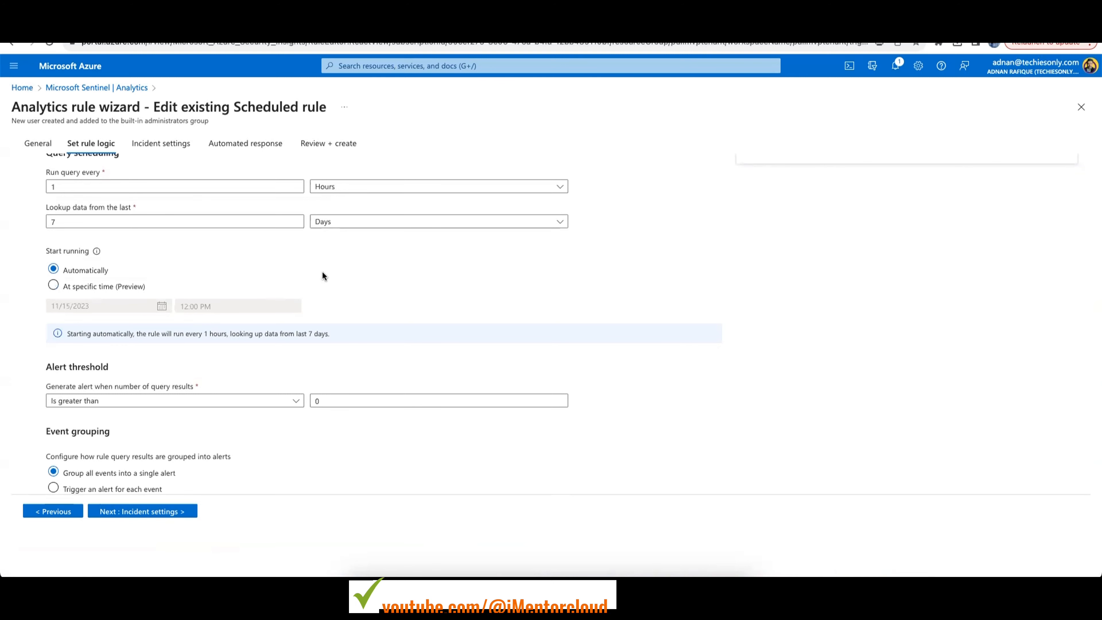
scroll(322, 273, down, 3)
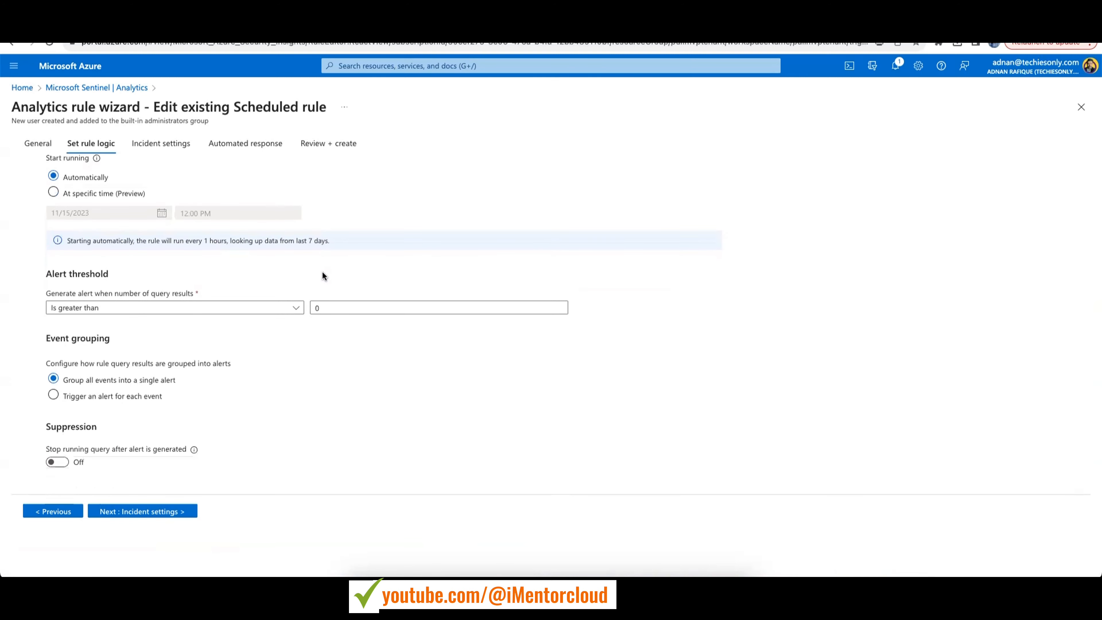
click(61, 461)
scroll(122, 438, down, 1)
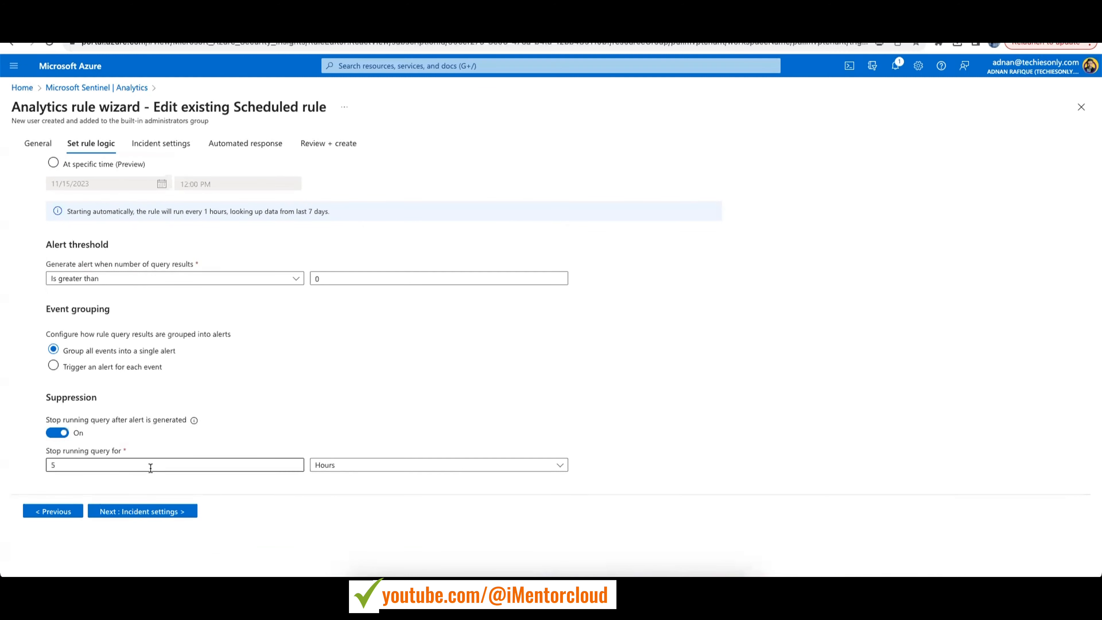
Advance to Review + create and save the rule again
click(150, 515)
click(172, 515)
click(172, 512)
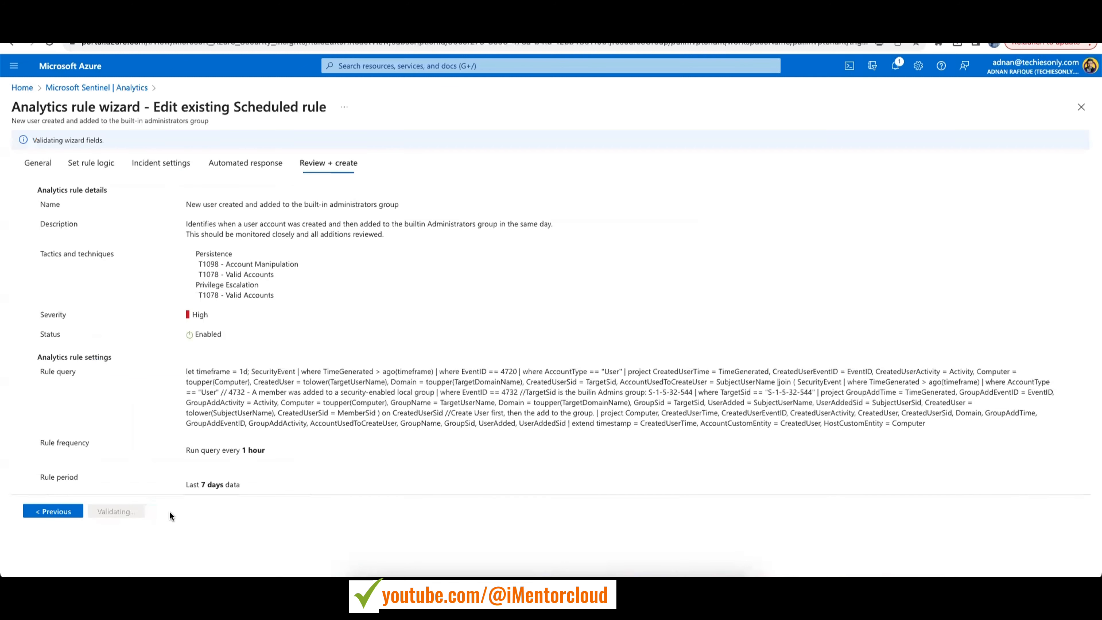
click(111, 511)
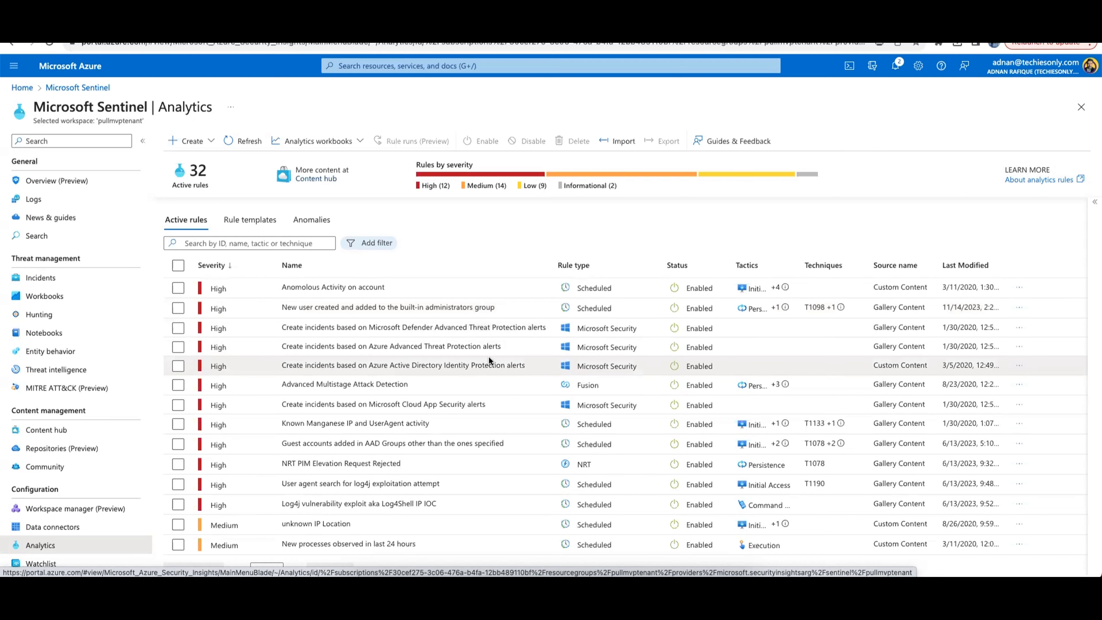
Scroll through the active analytics rules list to review the updated rules
scroll(489, 359, down, 3)
scroll(489, 355, up, 3)
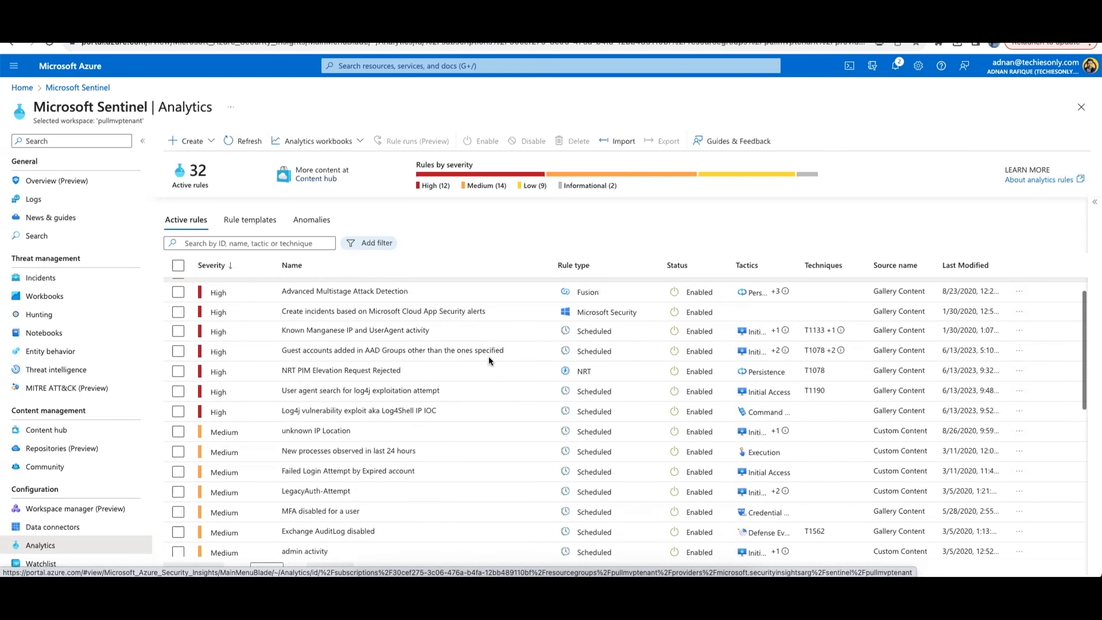
scroll(488, 356, down, 3)
scroll(482, 471, down, 8)
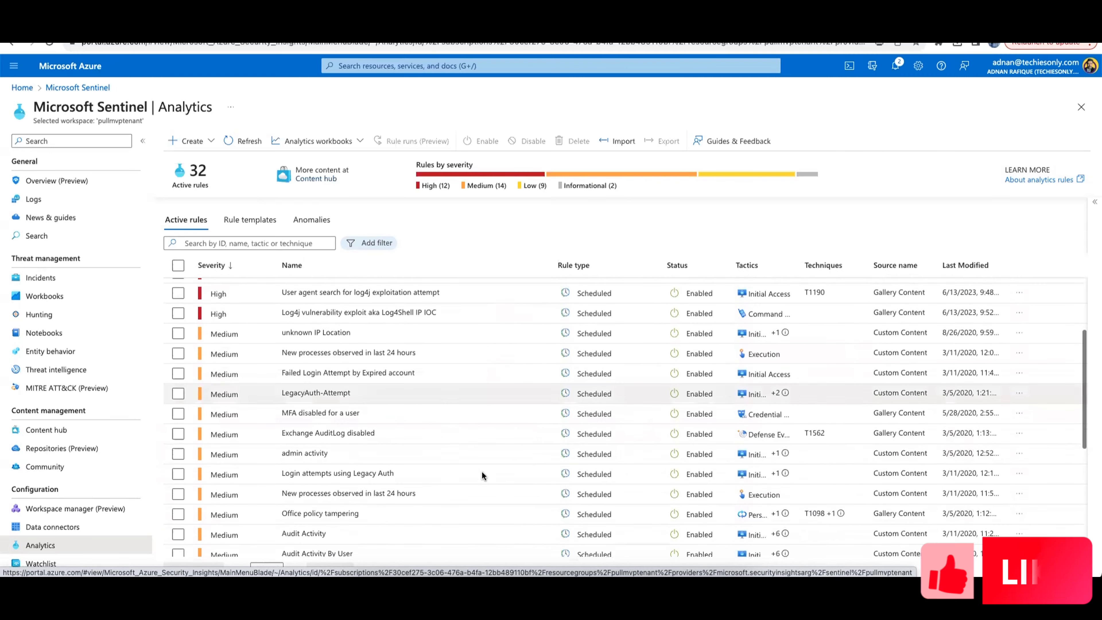
scroll(481, 479, down, 3)
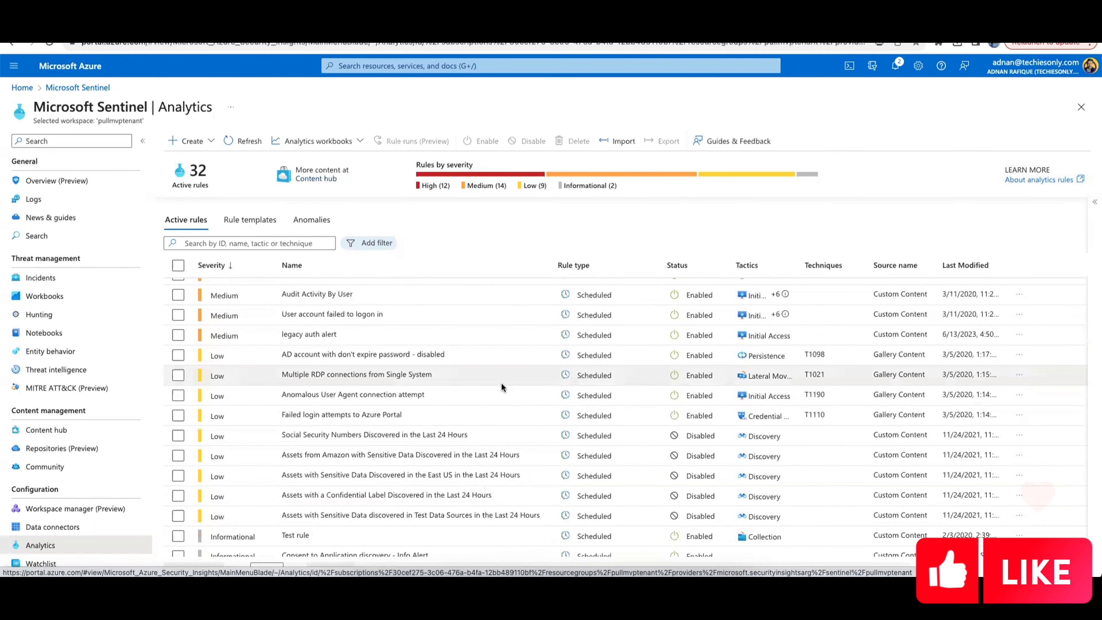
scroll(463, 496, up, 10)
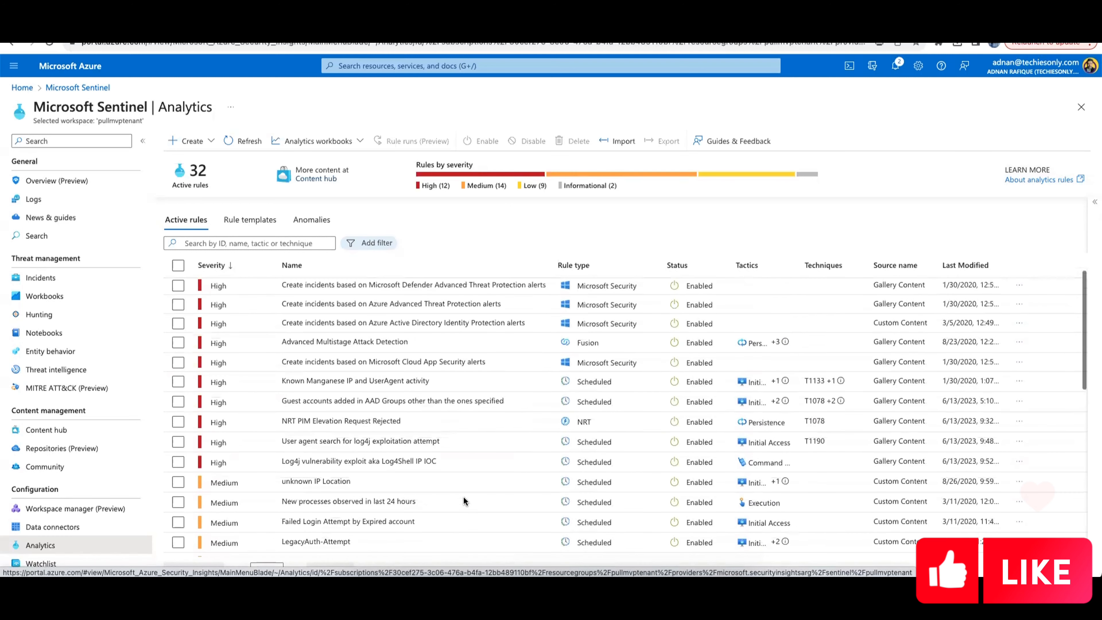